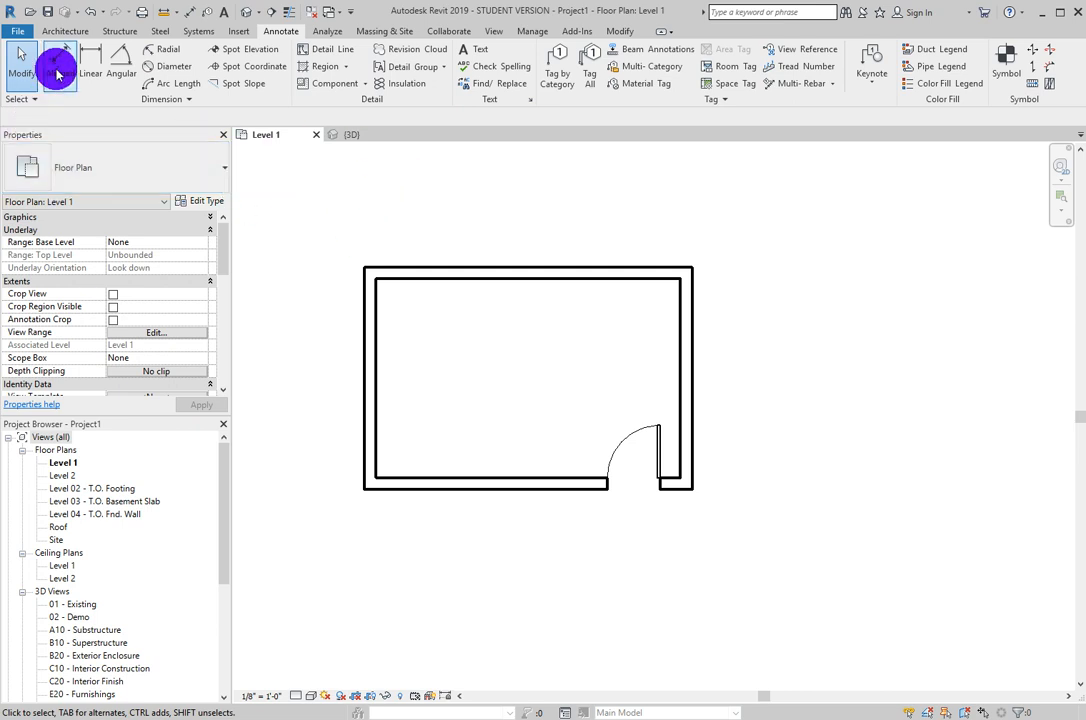
- Place an aligned dimension inside the room between the outer faces of the left and right walls, using Wall faces as the reference
left_click(57, 60)
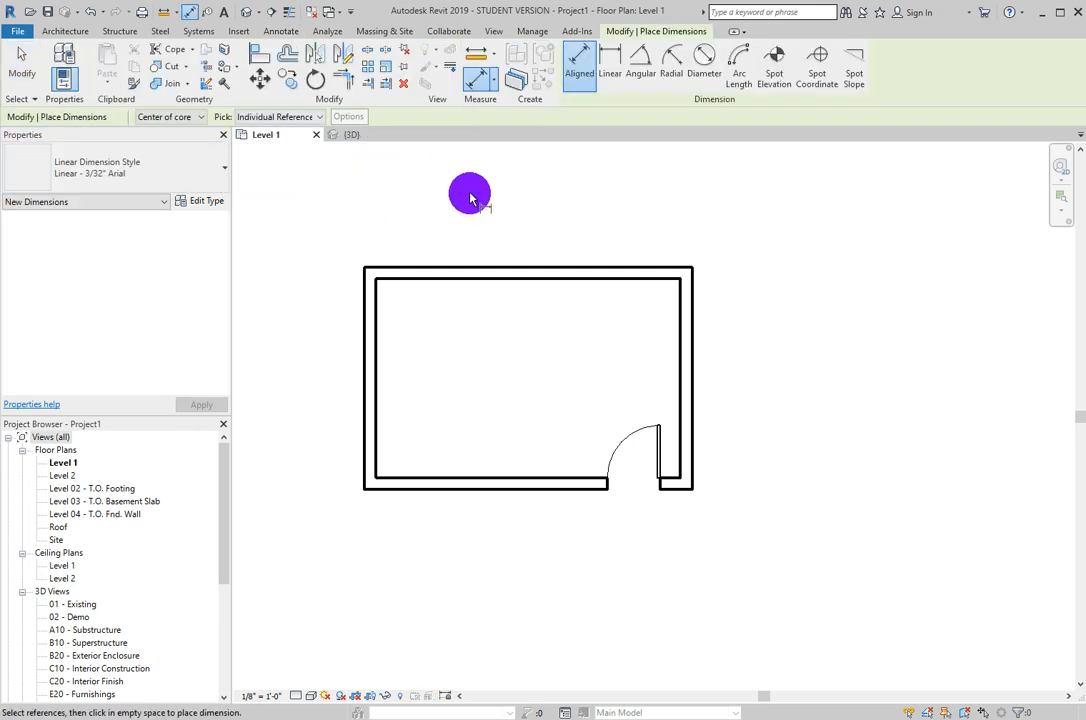
left_click(192, 117)
left_click(183, 143)
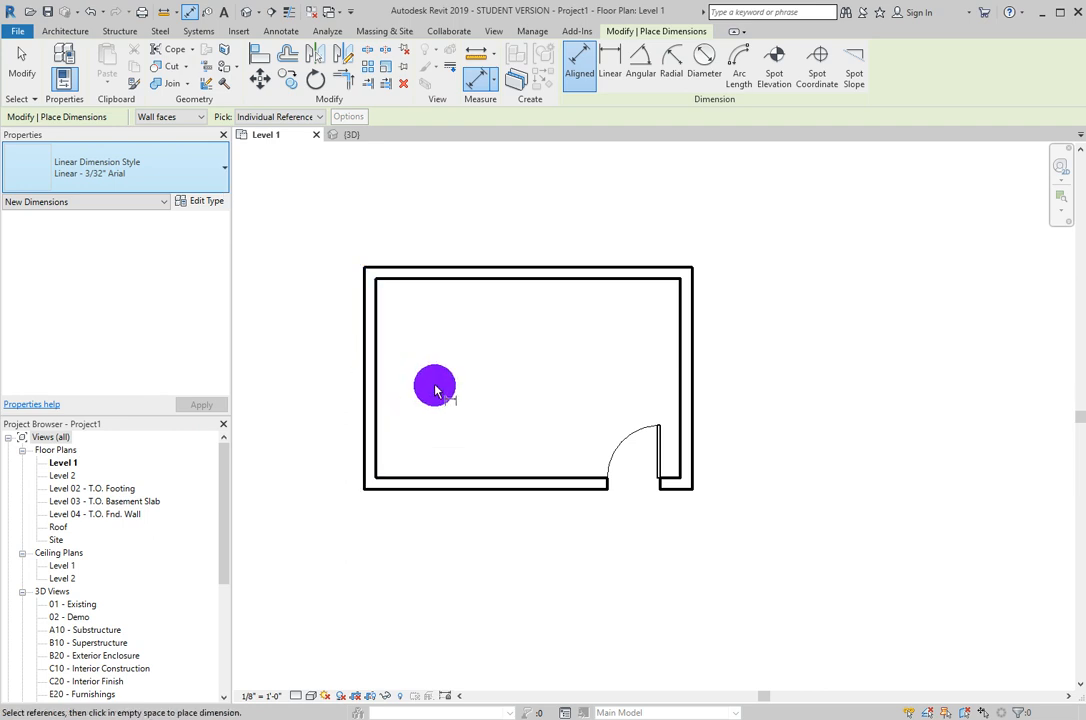
left_click(362, 347)
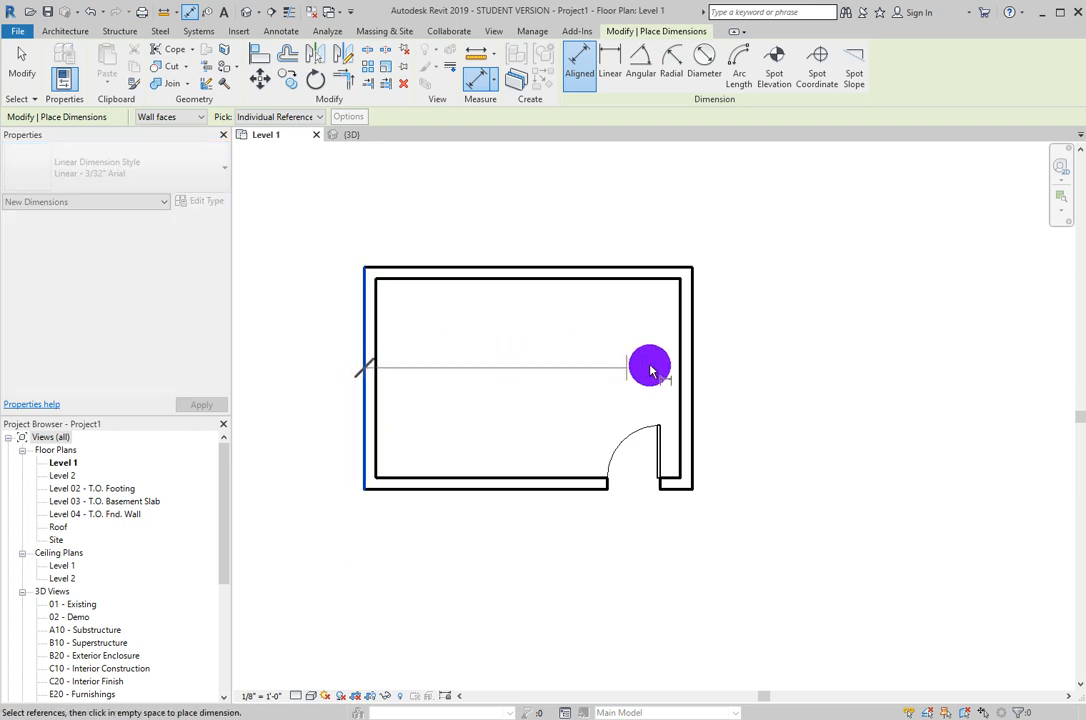
left_click(680, 405)
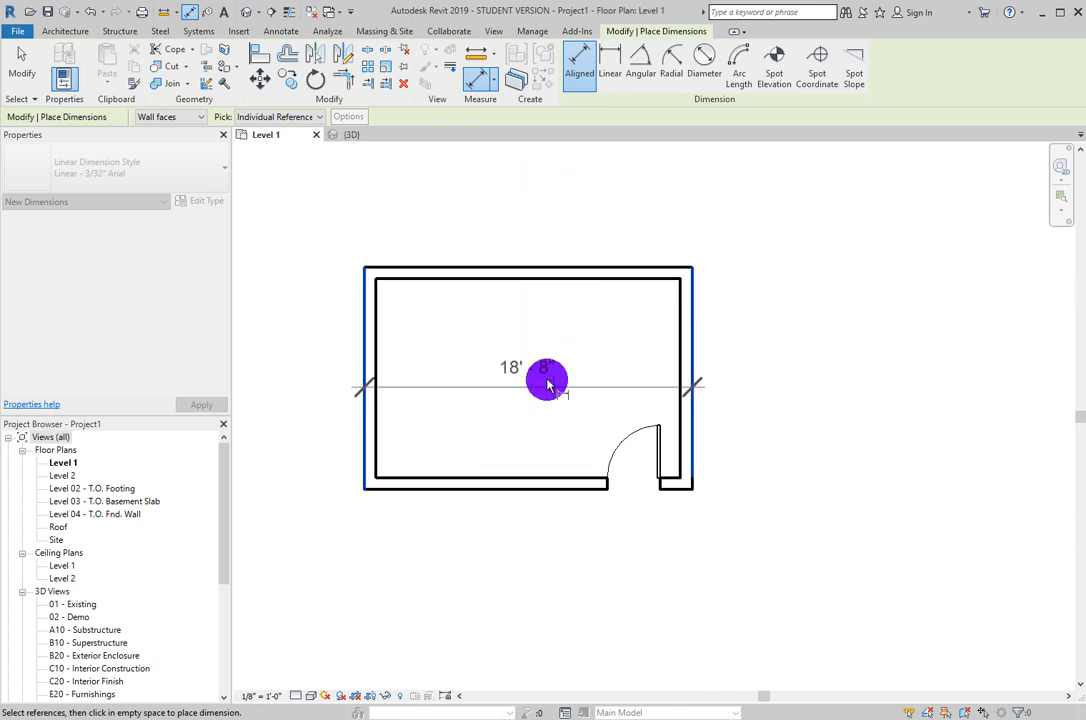
left_click(552, 382)
left_click(697, 323)
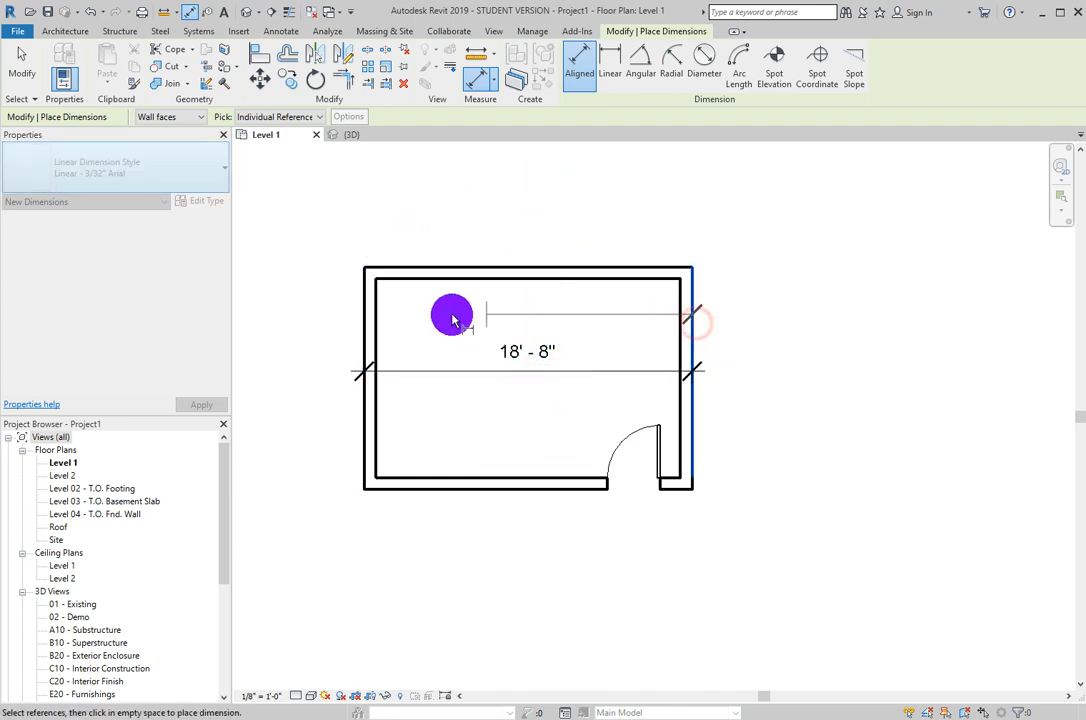
key("Escape")
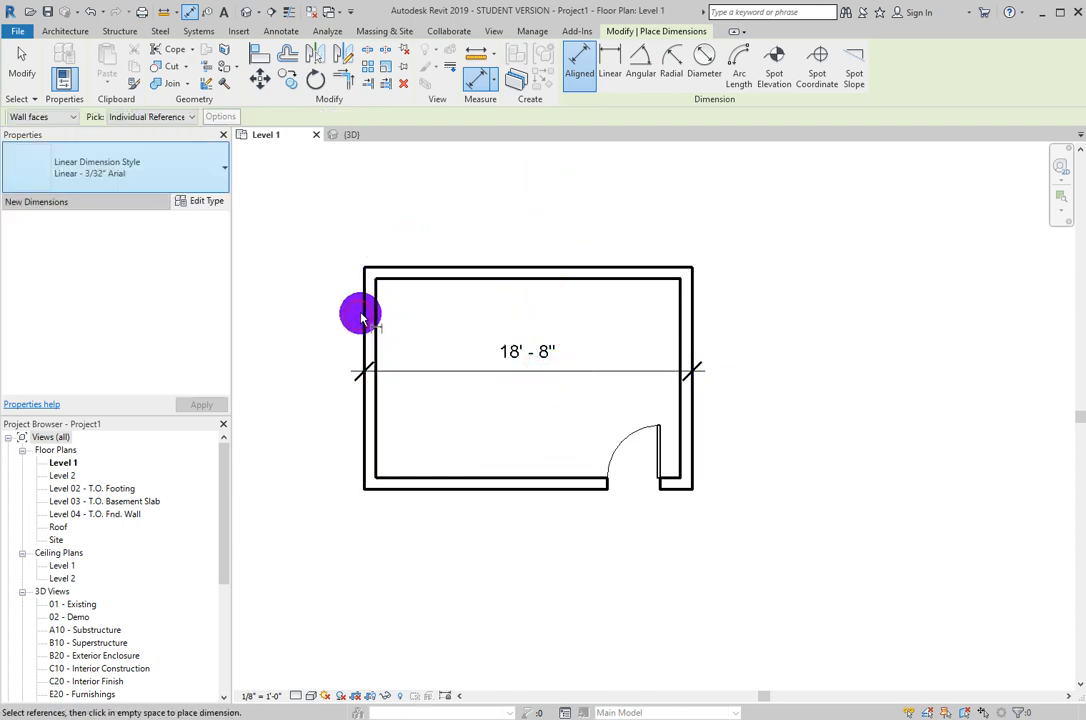
- Add three more aligned dimensions between the side walls' outer faces: above the plan, in the room's upper part and below the plan
left_click(689, 316)
left_click(365, 332)
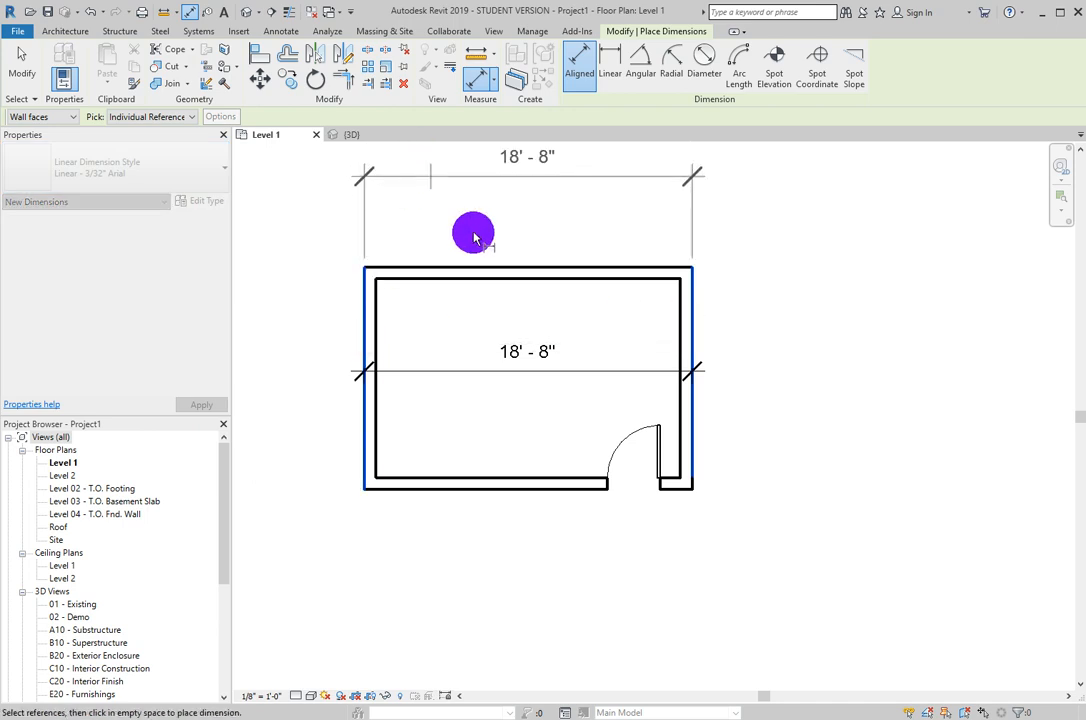
left_click(475, 209)
left_click(689, 310)
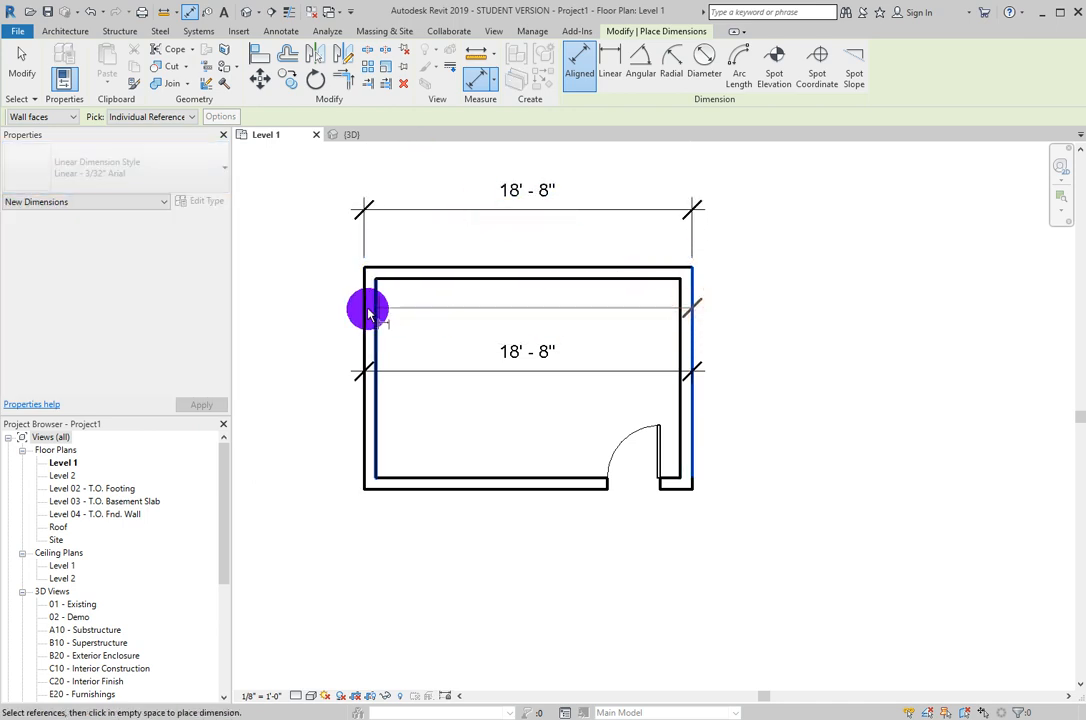
left_click(365, 308)
left_click(475, 318)
left_click(695, 347)
left_click(368, 434)
left_click(455, 540)
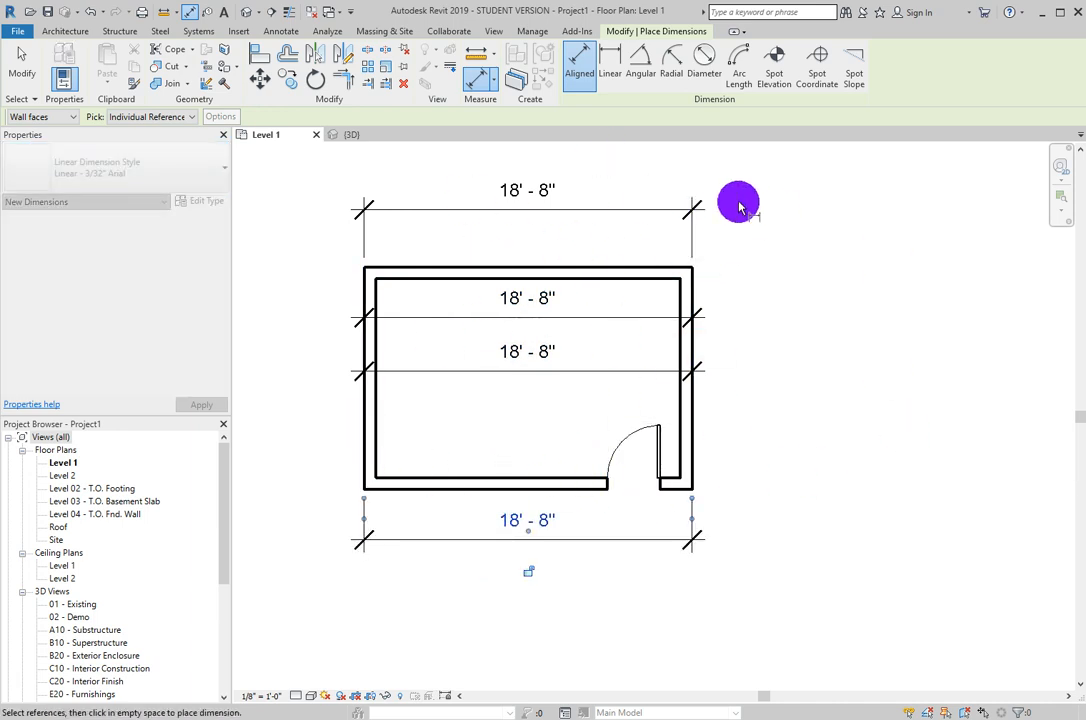
- Delete all four aligned dimensions from the floor plan
key("Escape")
key("Escape")
left_click(694, 210)
key("Delete")
mouse_move(545, 402)
left_mouse_down()
mouse_move(516, 320)
mouse_move(564, 404)
left_mouse_up()
key("Delete")
left_click(518, 518)
key("Delete")
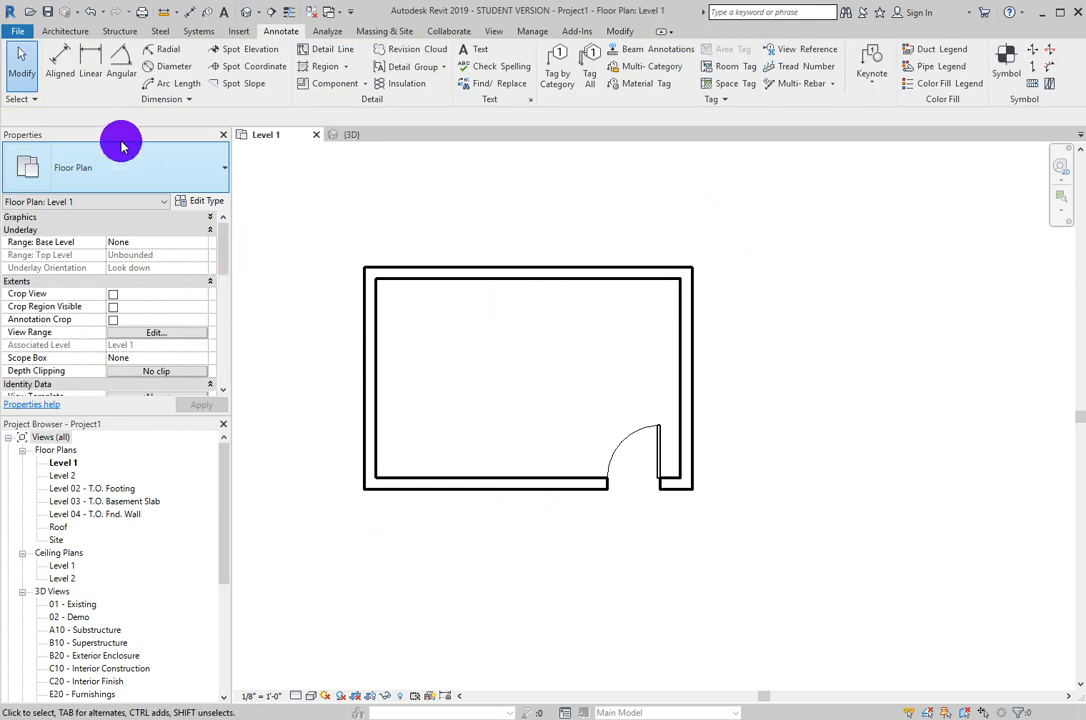
- Place an aligned dimension above the room between the left and right walls, using Center of core as the reference
left_click(66, 62)
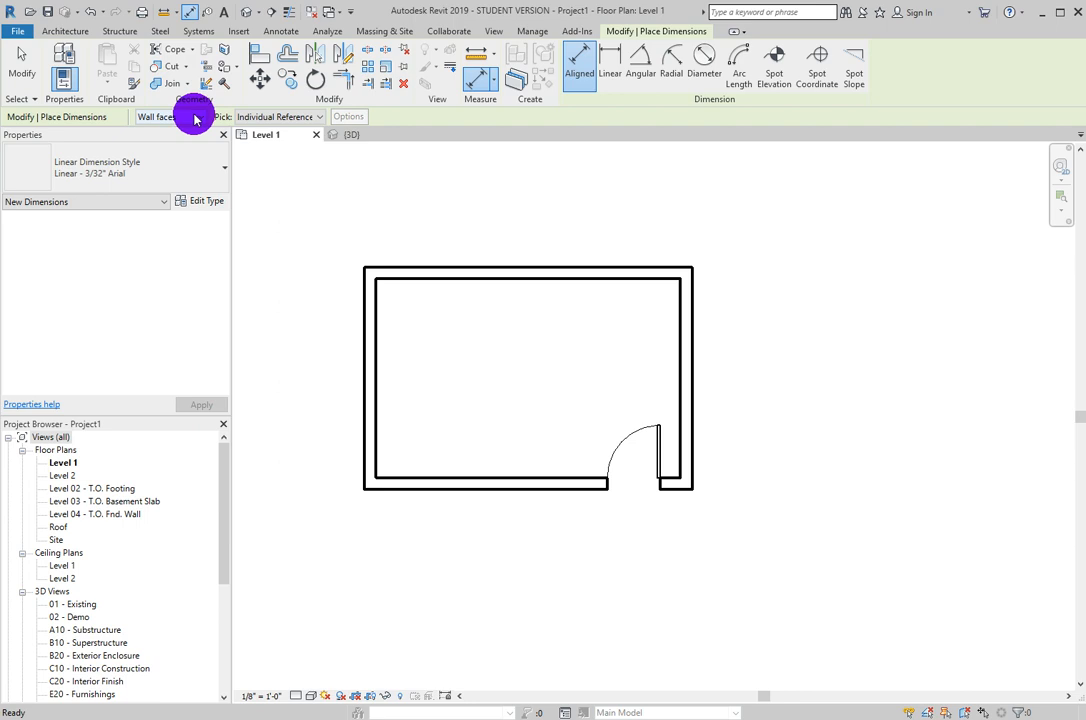
left_click(195, 119)
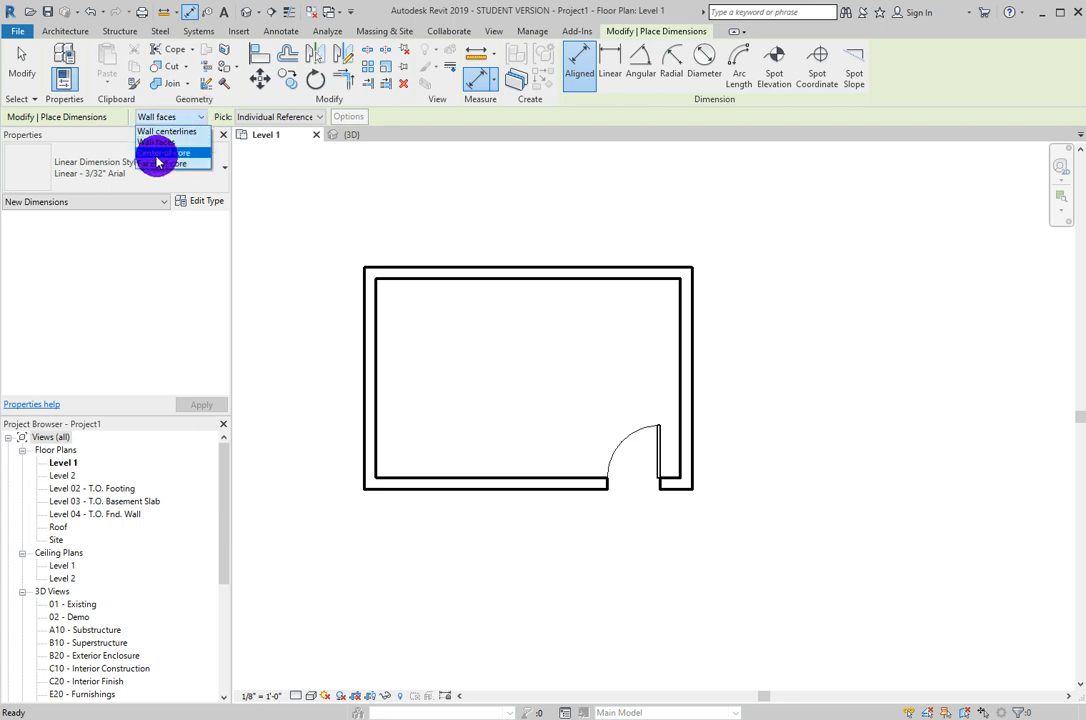
left_click(172, 153)
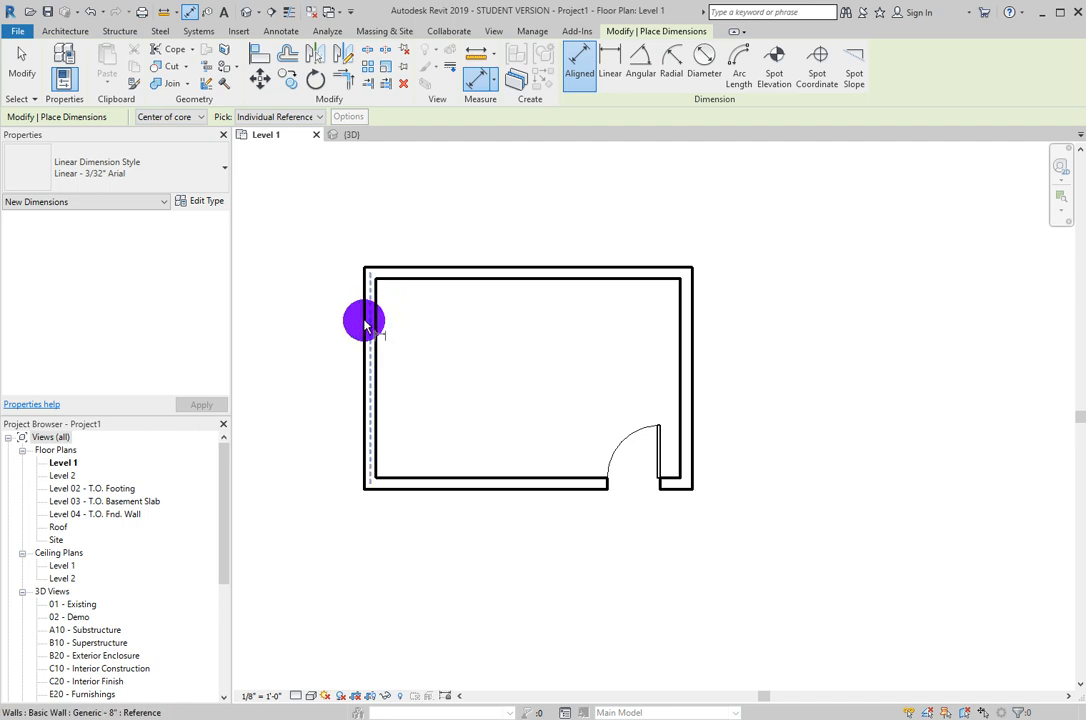
left_click(366, 322)
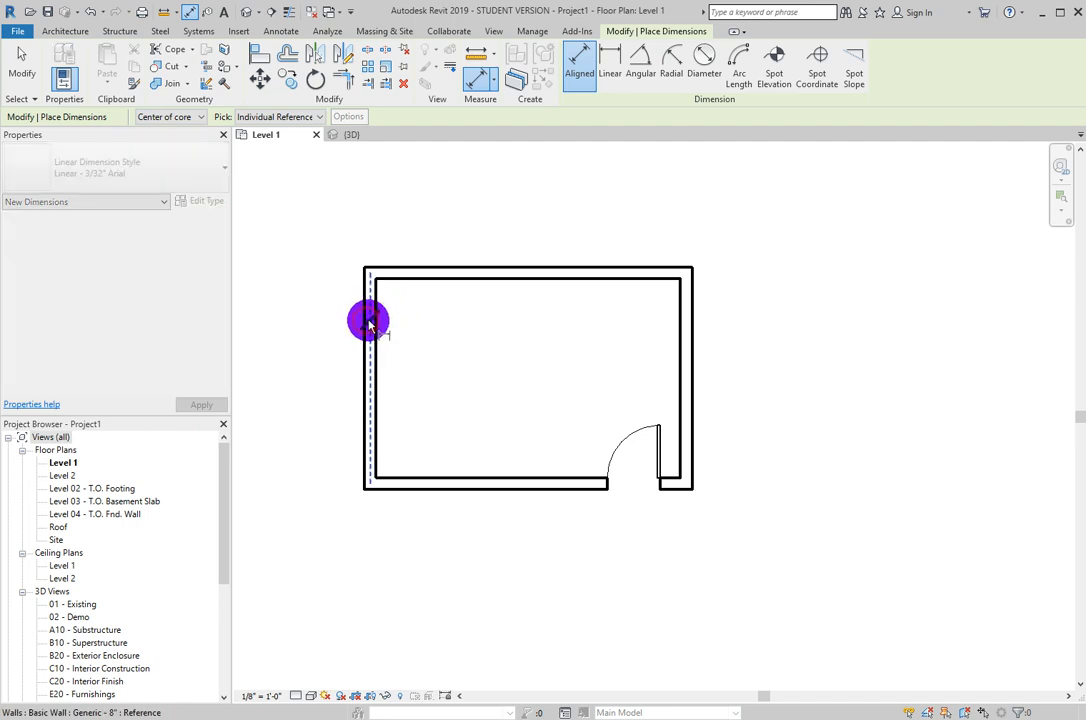
left_click(686, 340)
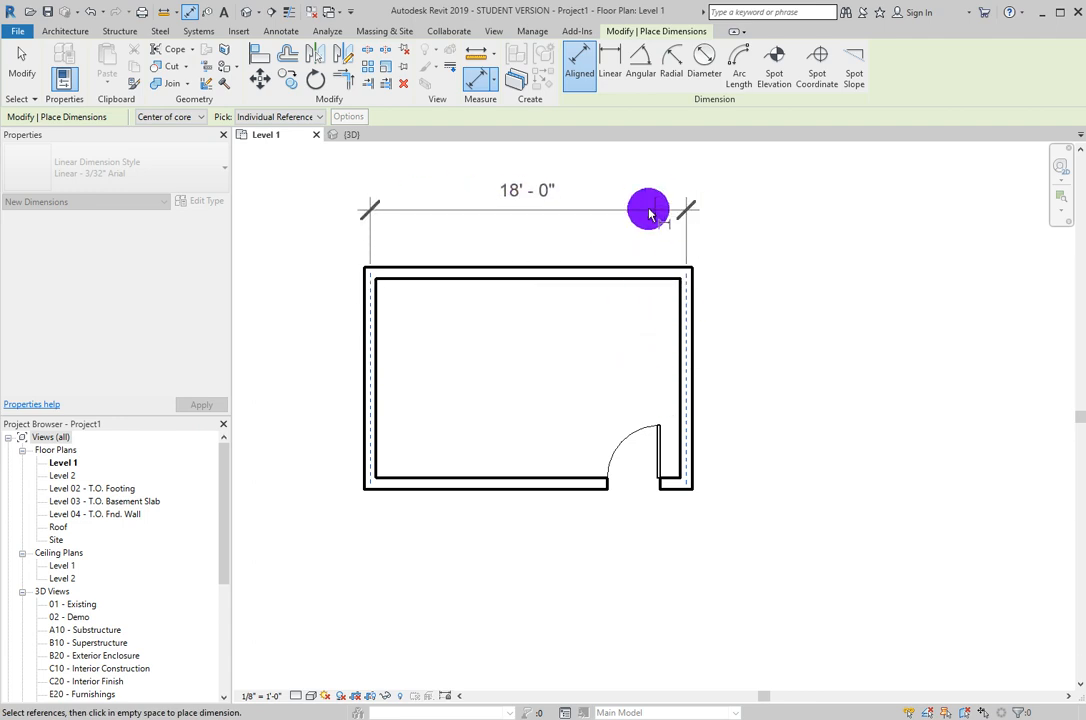
left_click(609, 218)
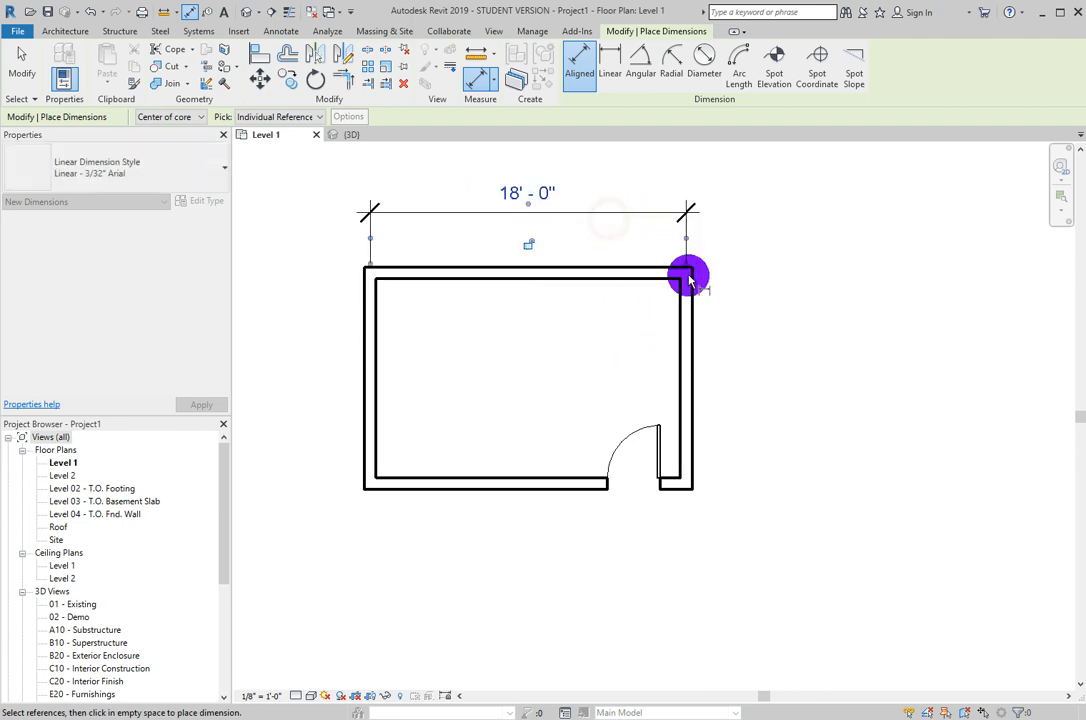
scroll(645, 235, "down", 1)
scroll(668, 234, "up", 2)
middle_click_drag(710, 237, 687, 306)
scroll(575, 266, "down", 3)
left_click(703, 249)
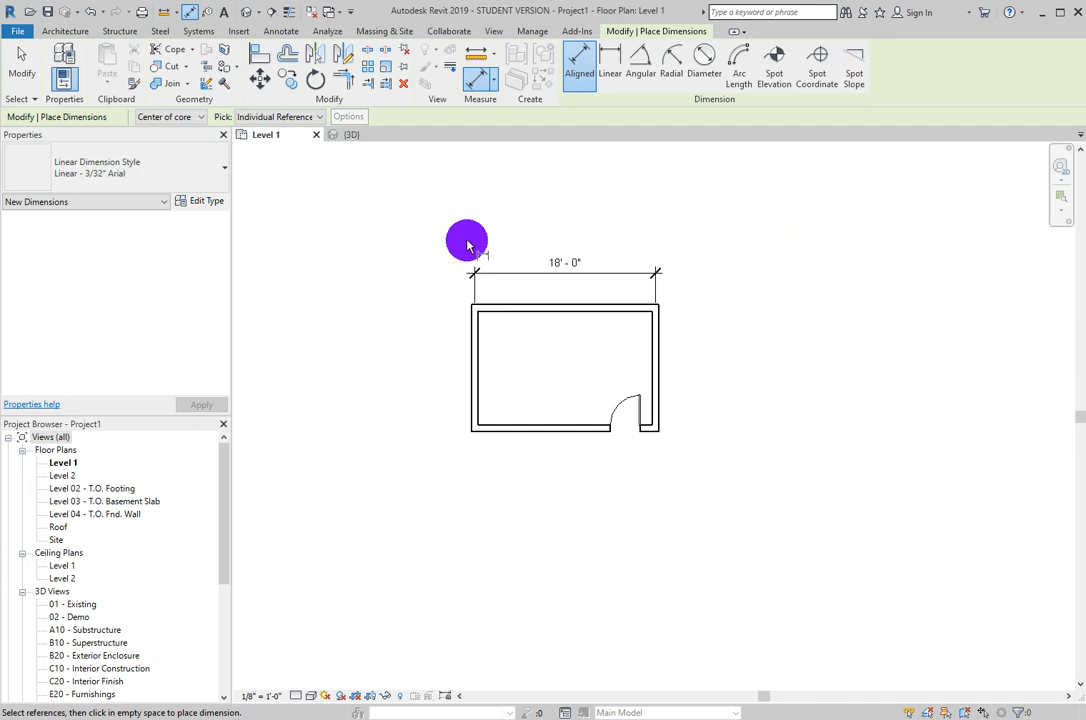
key("Escape")
key("Escape")
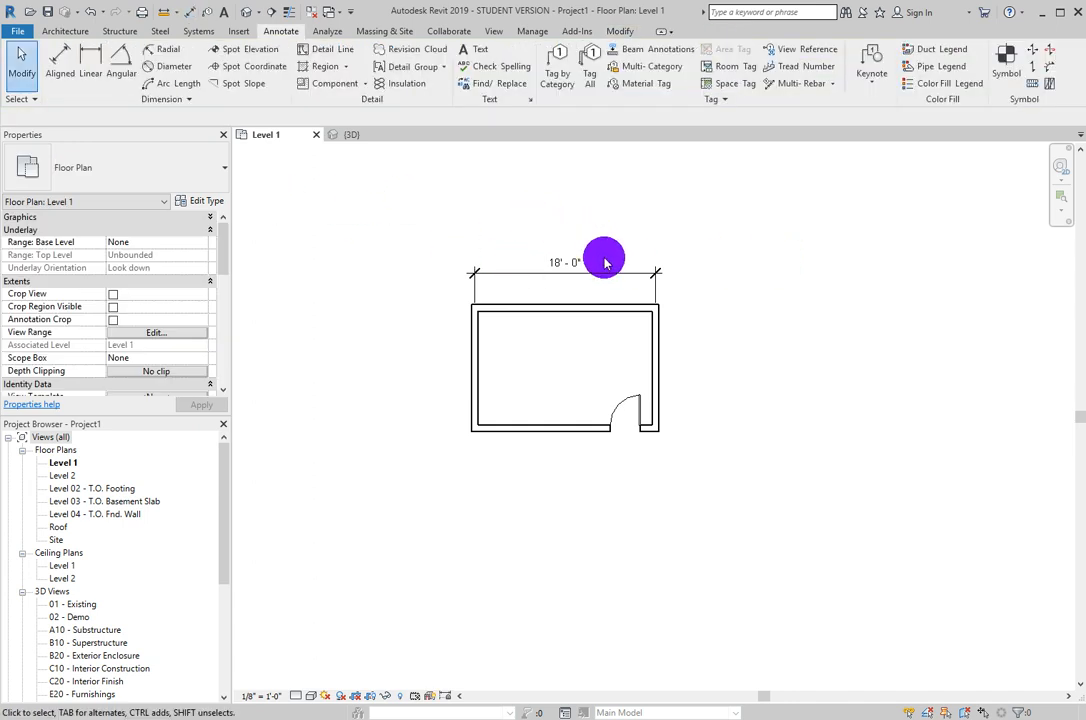
- Duplicate the placed dimension's type and name the copy "dimension custom"
left_click(584, 273)
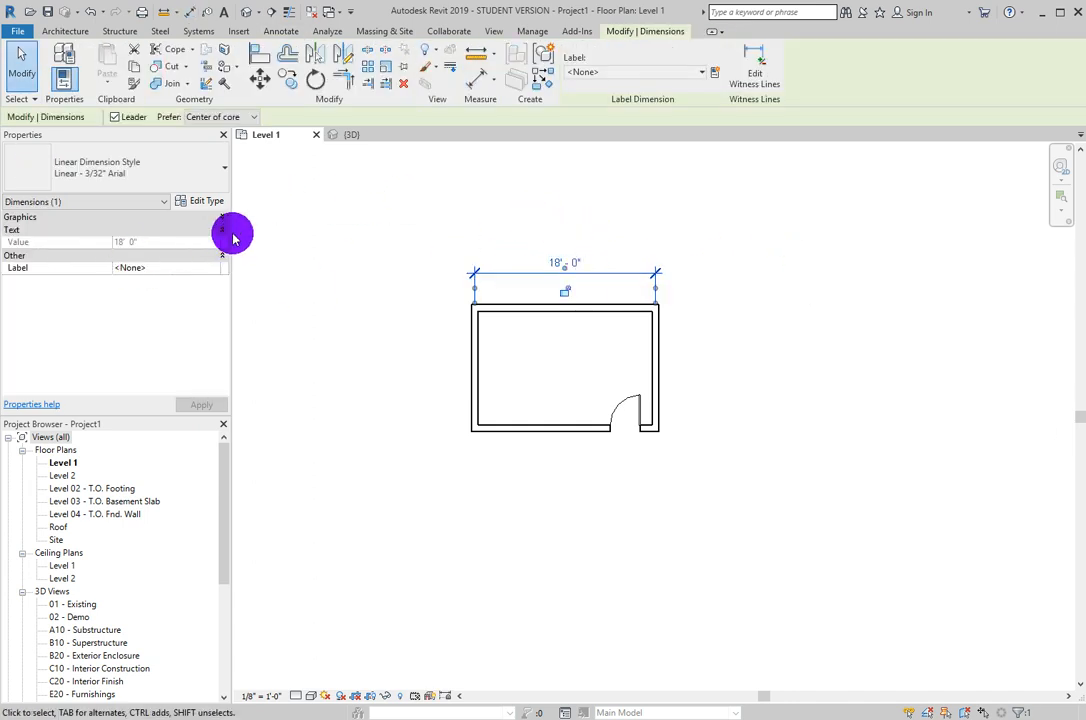
left_click(205, 201)
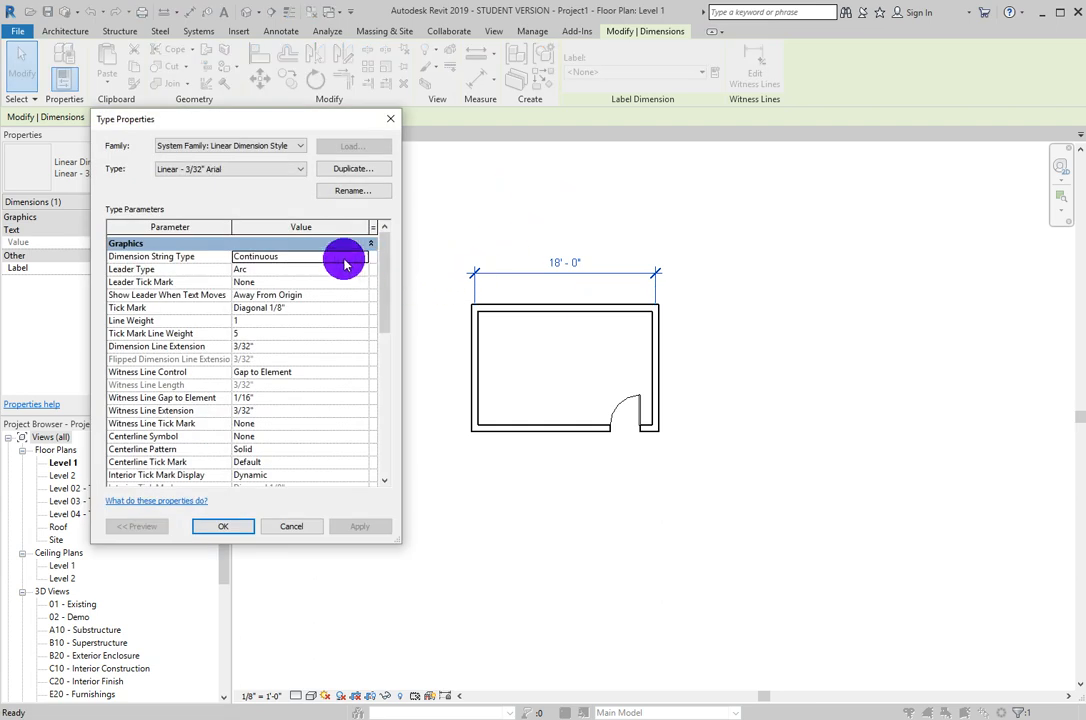
left_click(204, 170)
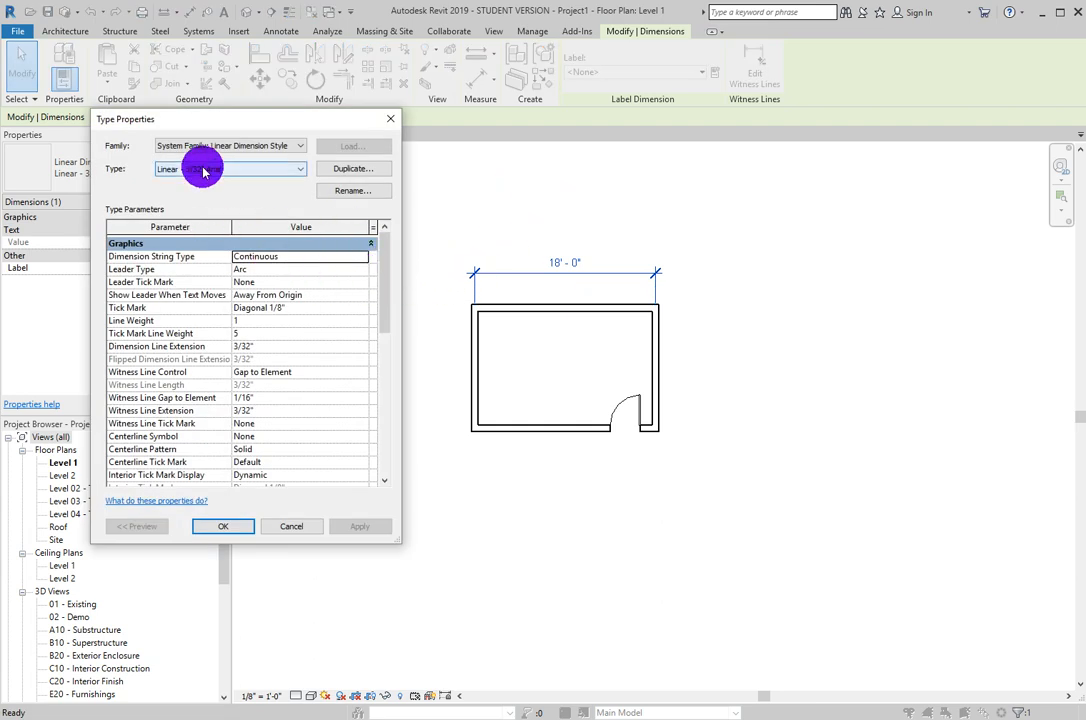
left_click(352, 169)
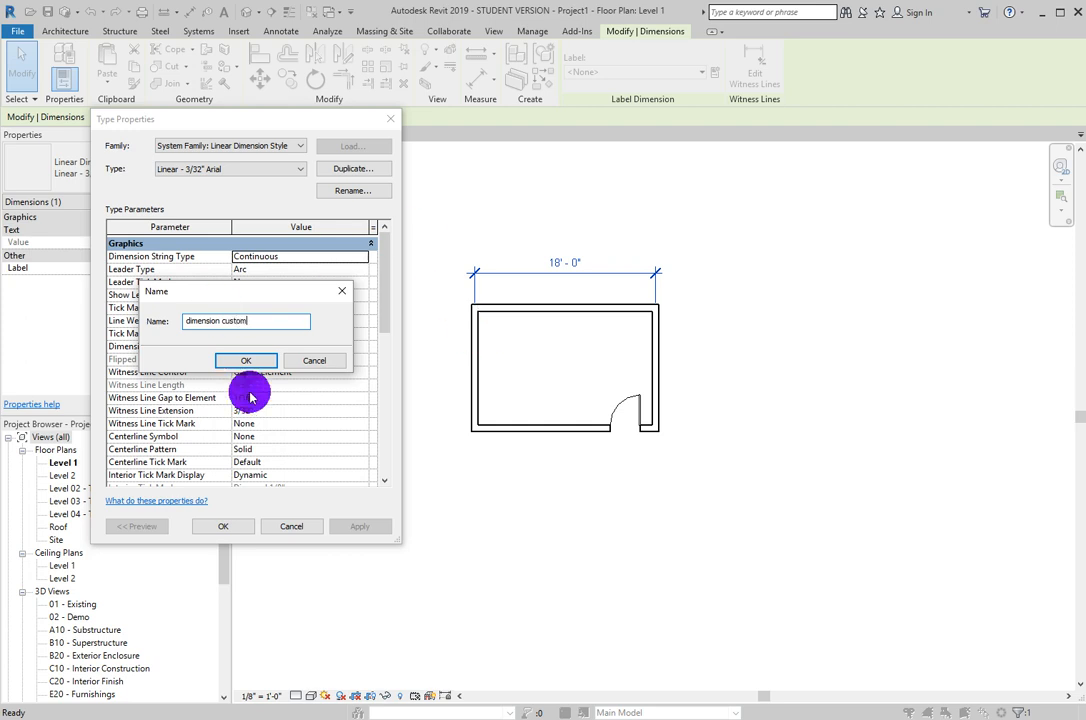
left_click(240, 358)
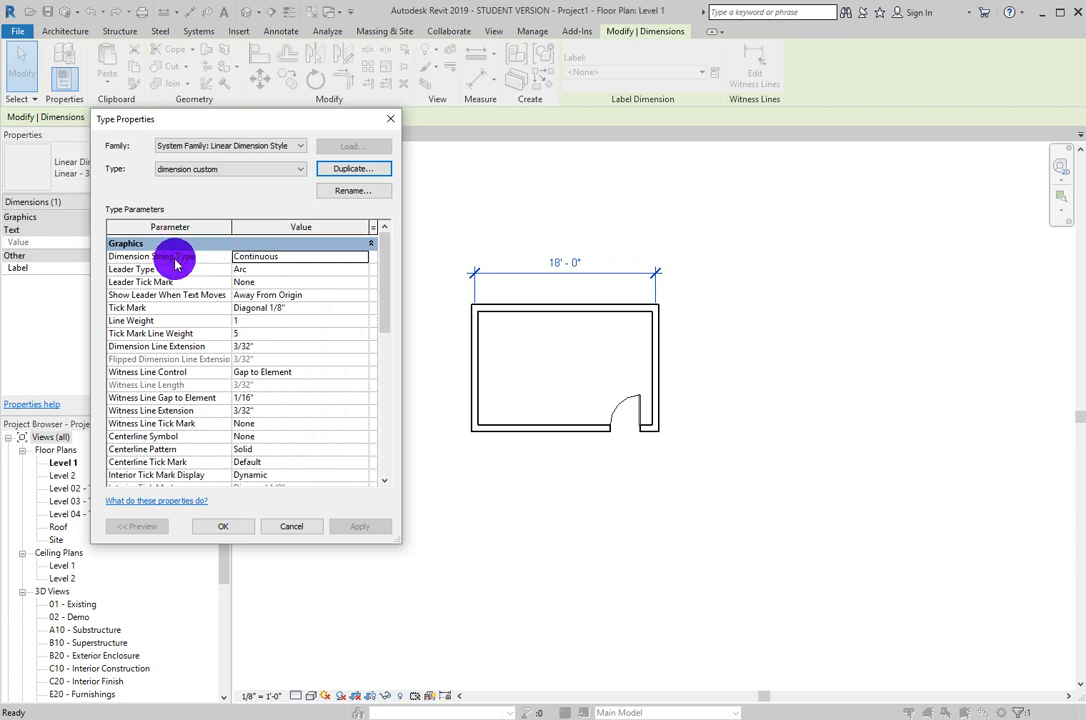
- Set the custom dimension type's Dimension String Type to Ordinate
left_click(236, 258)
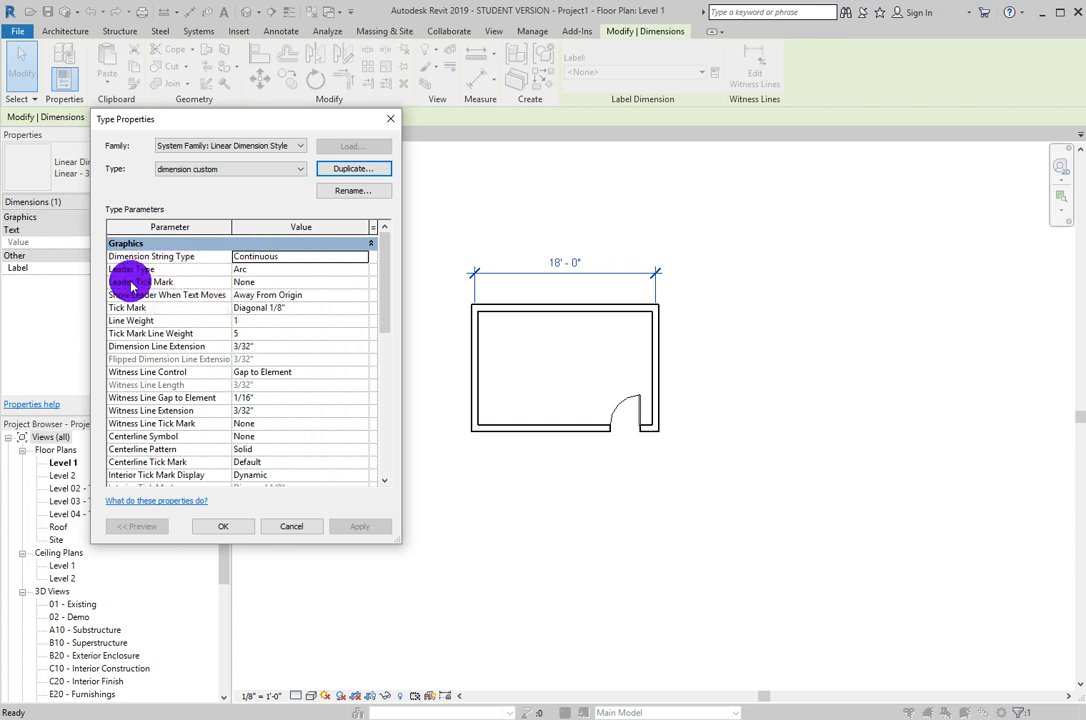
left_click(362, 261)
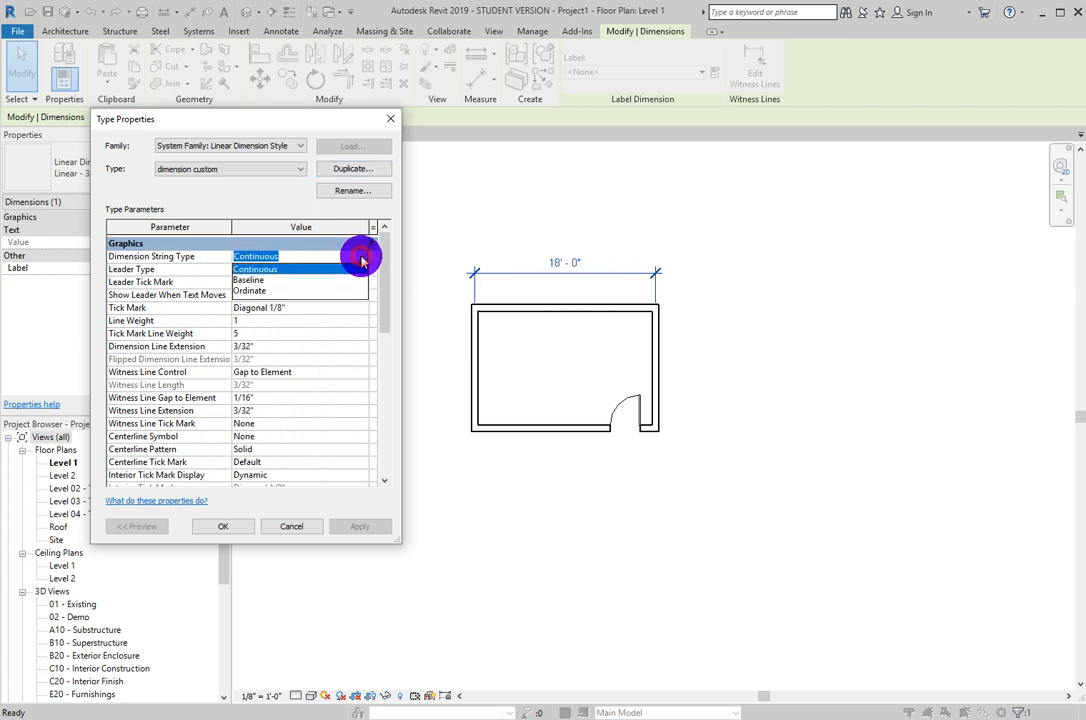
left_click(259, 291)
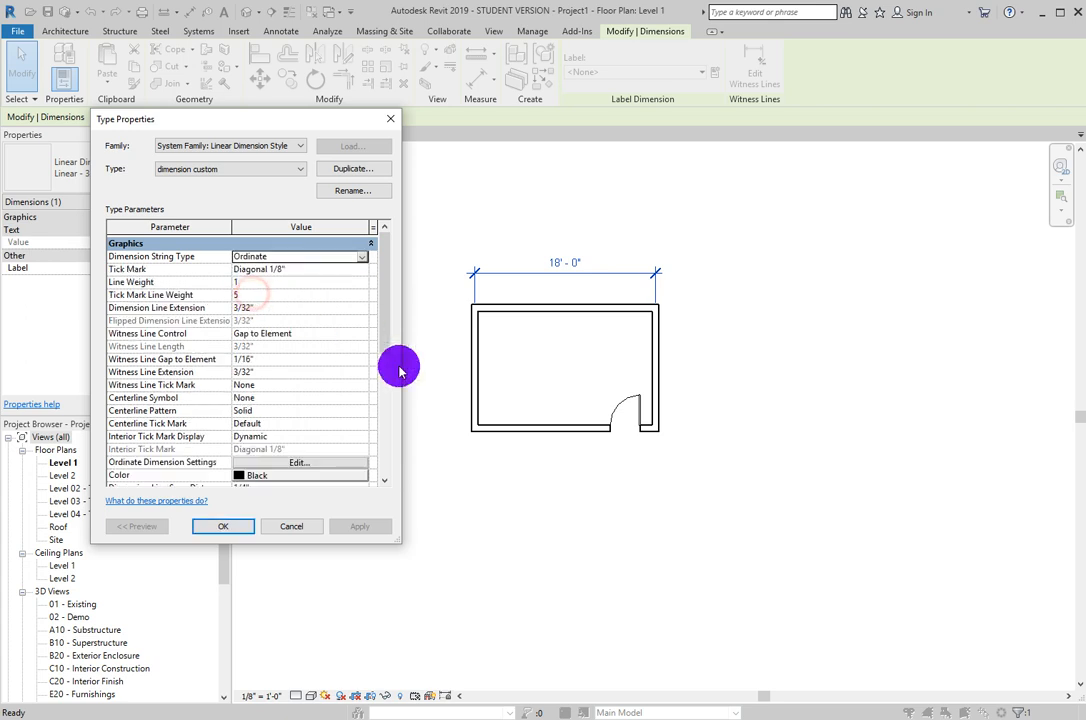
- Set the custom dimension type's color to Red and apply the type changes to the dimension
scroll(283, 420, "down", 1)
scroll(283, 420, "down", 3)
left_click(252, 368)
left_click(114, 344)
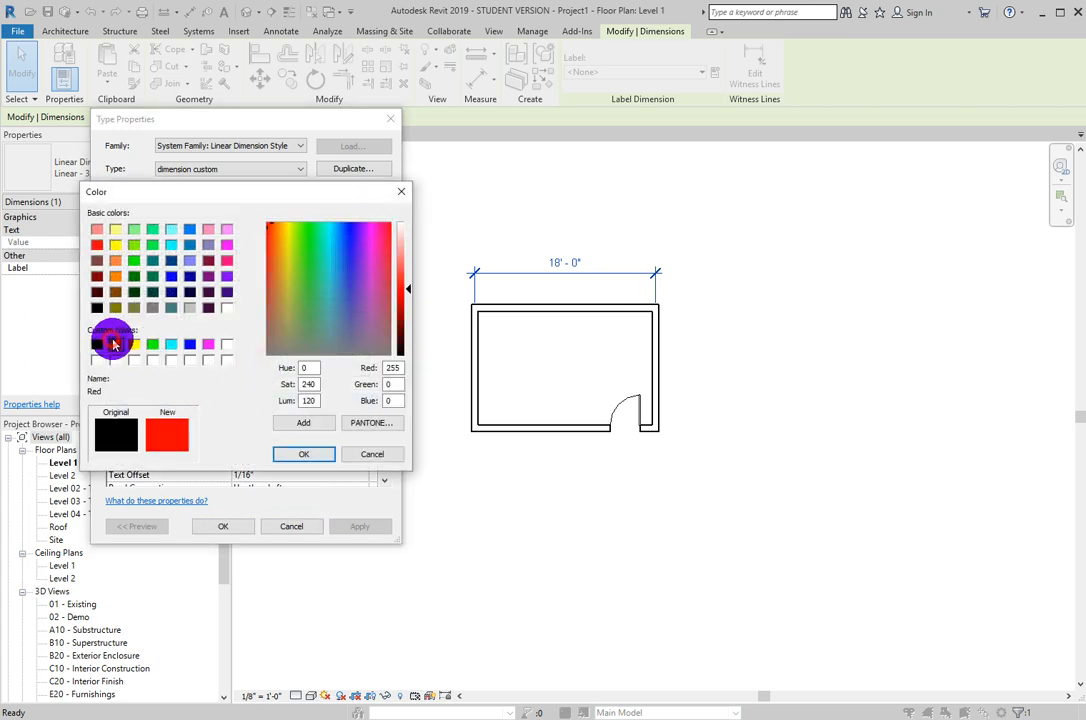
left_click(312, 455)
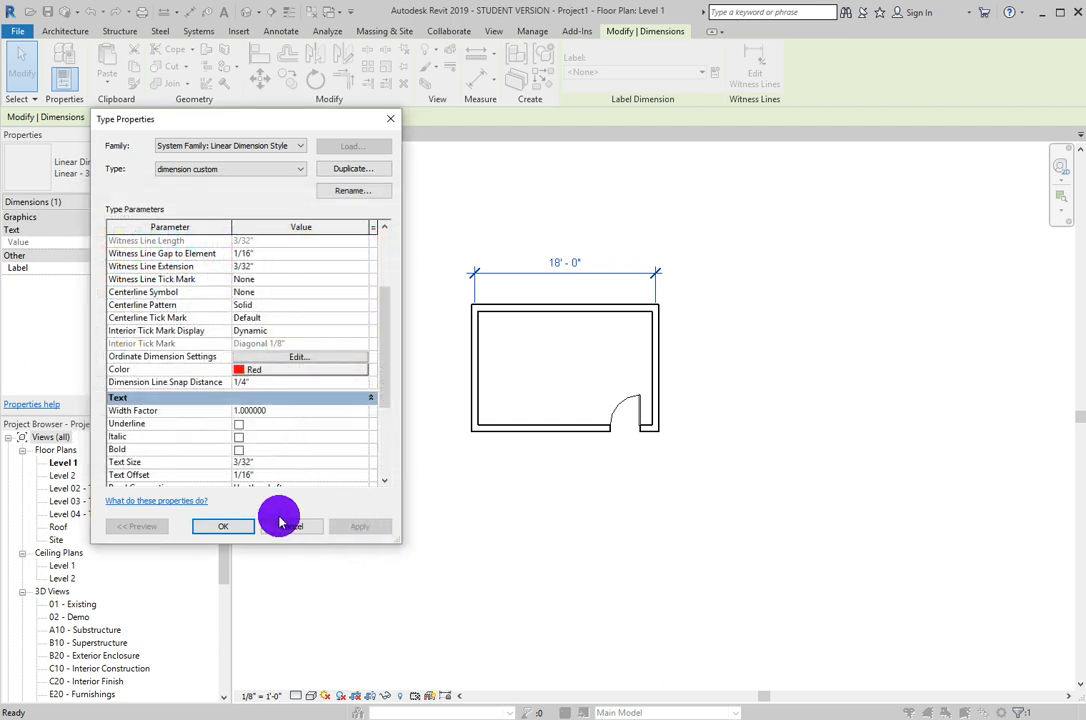
left_click(230, 530)
left_click(764, 378)
scroll(620, 278, "up", 3)
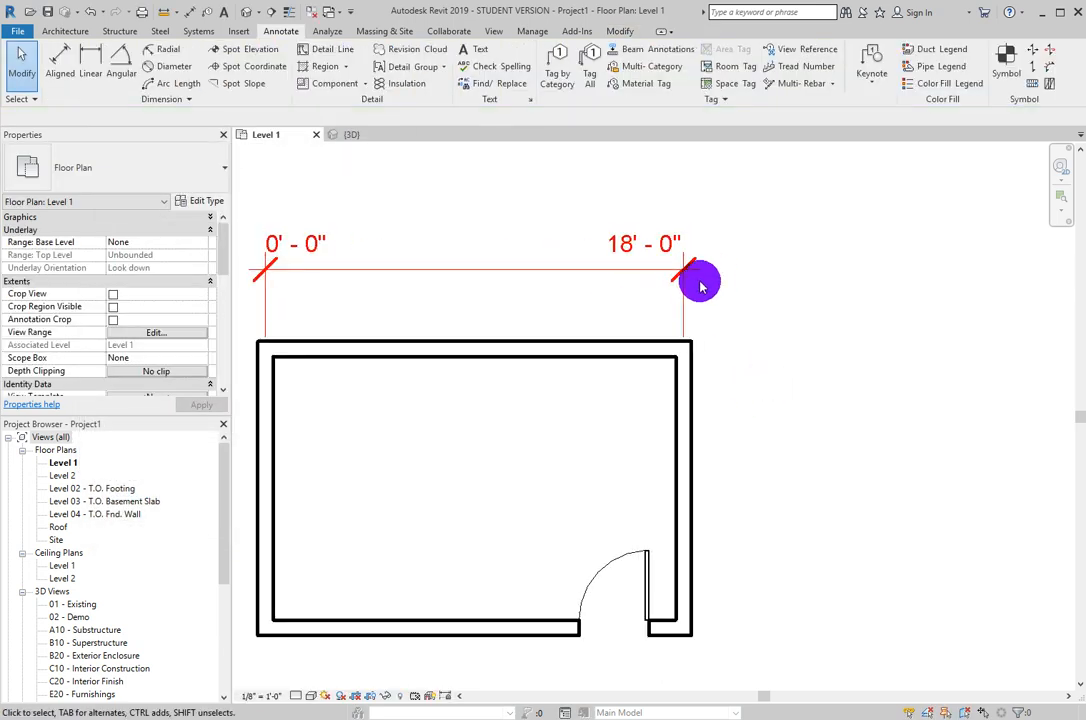
middle_click_drag(604, 291, 742, 344)
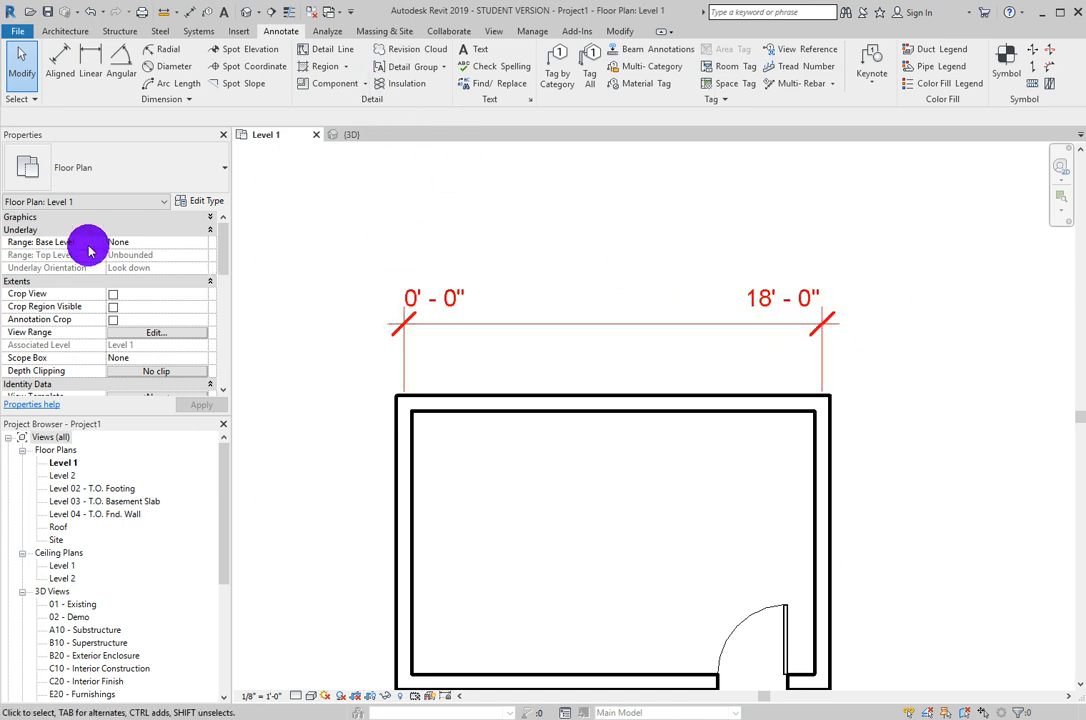
left_click(201, 200)
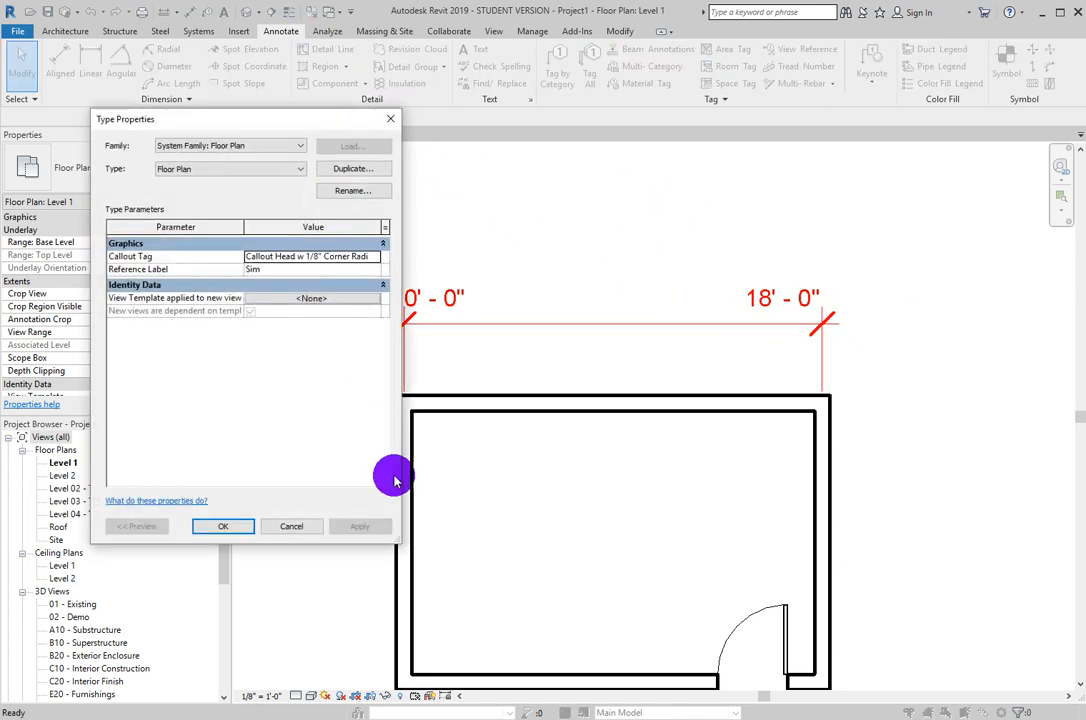
left_click(302, 527)
- Set the custom dimension type's Text Size to 1/4" and apply it to the dimension above the room
left_click(545, 322)
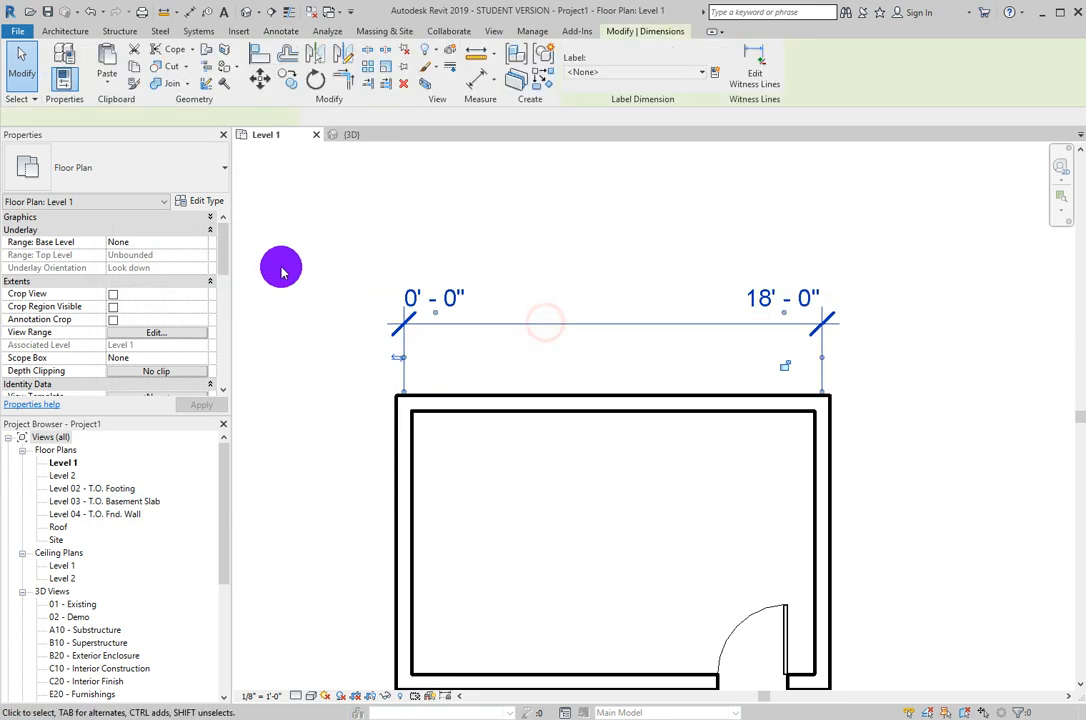
left_click(201, 201)
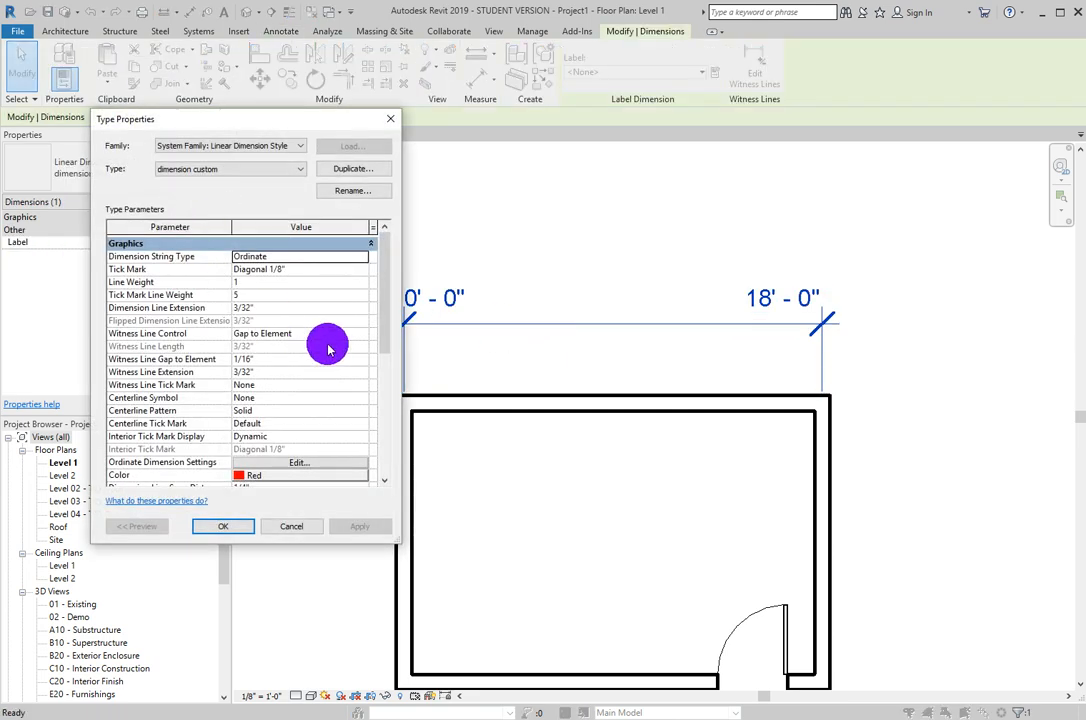
scroll(320, 380, "down", 3)
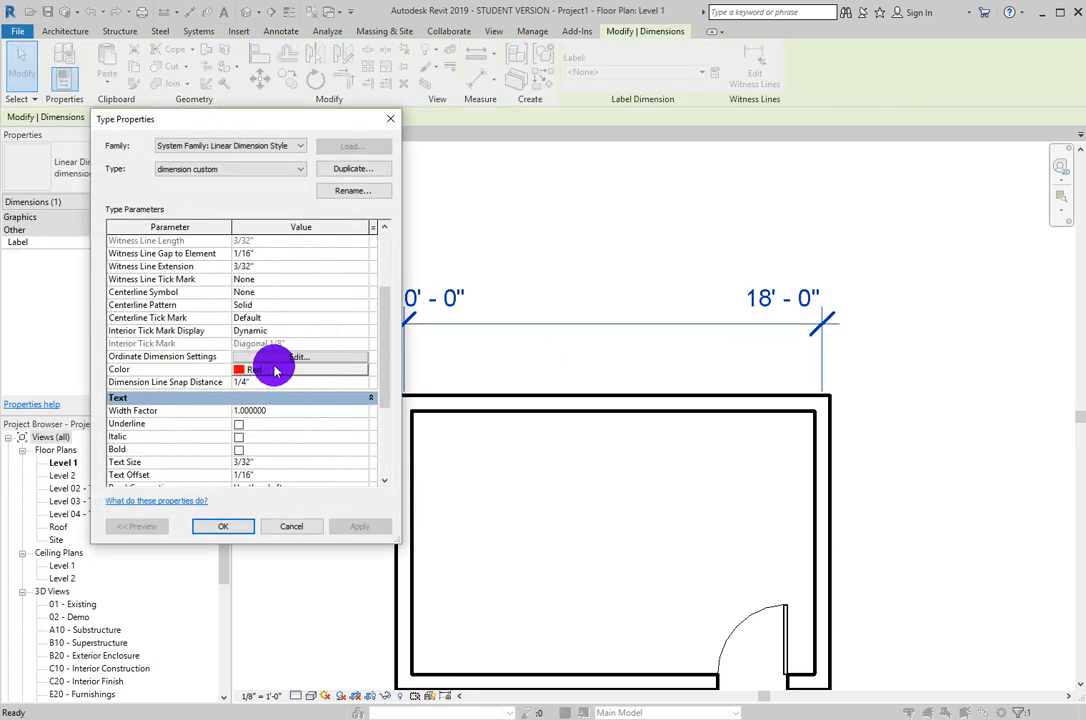
scroll(275, 370, "down", 3)
scroll(250, 240, "down", 1)
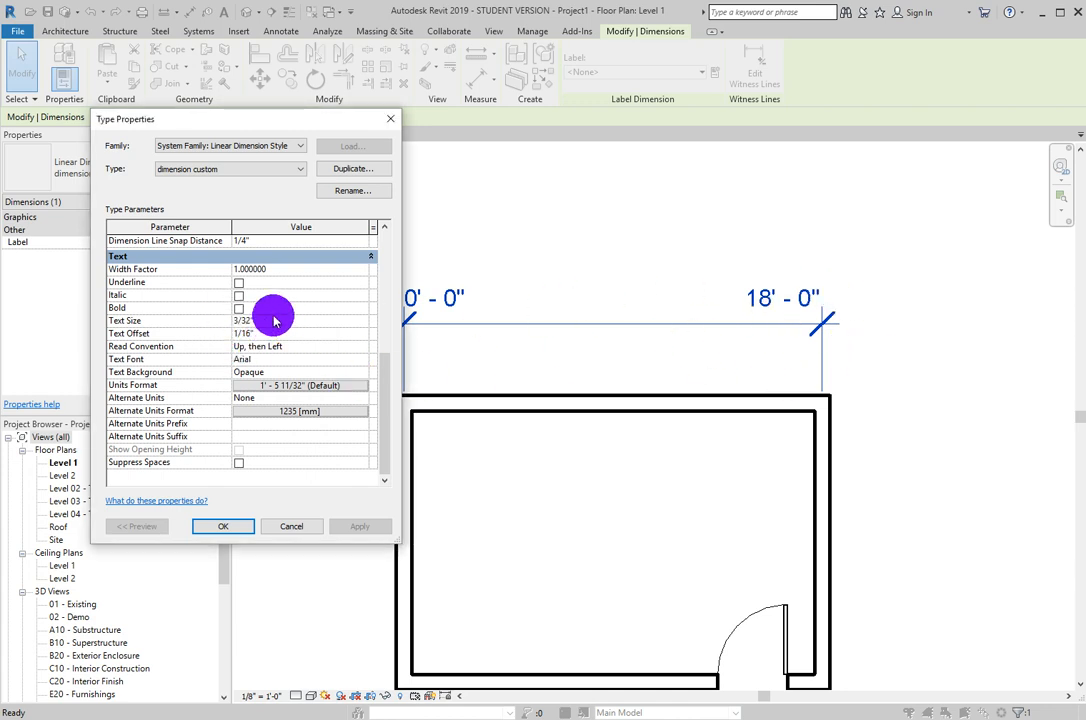
left_click_drag(275, 321, 215, 323)
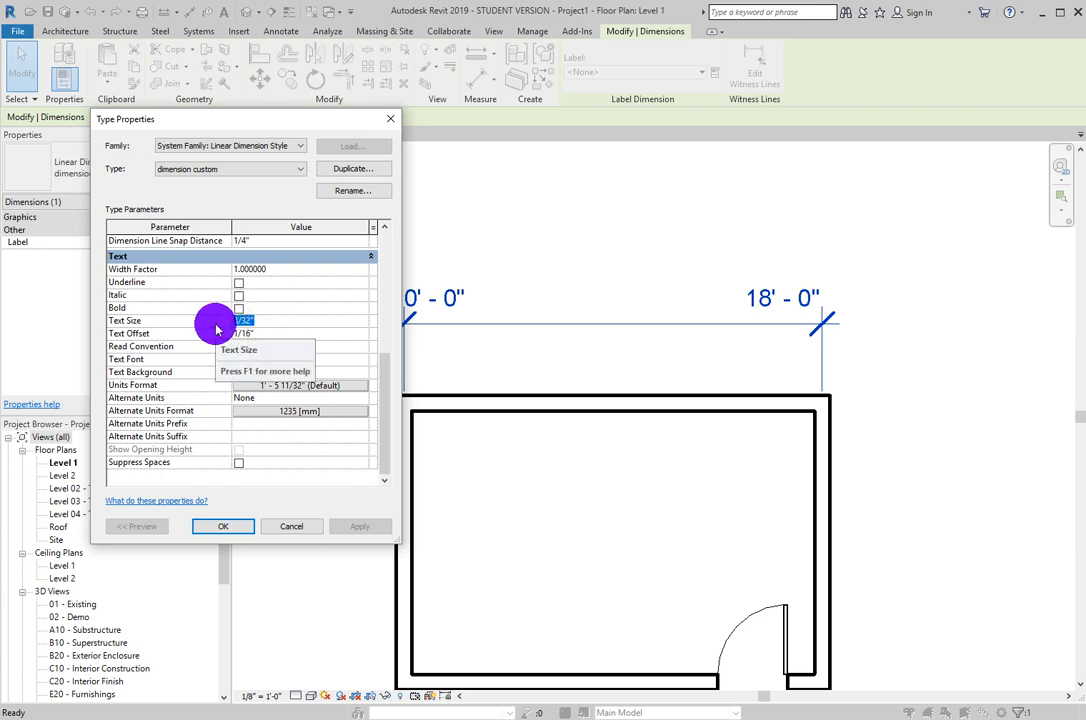
key("BackSpace")
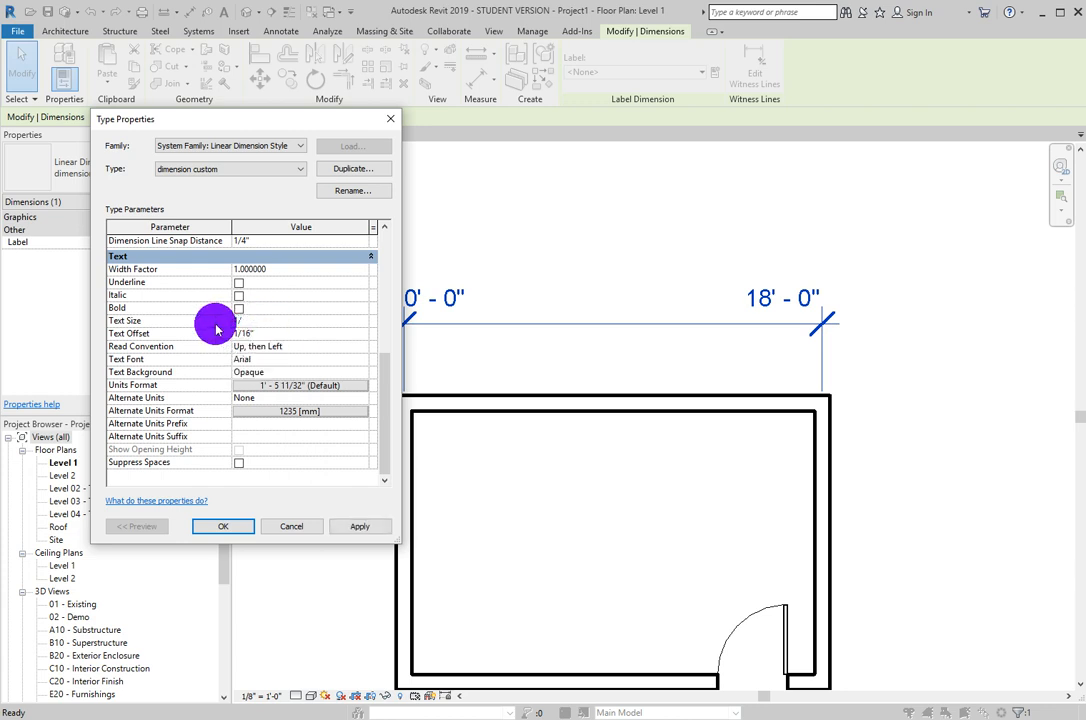
left_click(357, 527)
left_click(222, 527)
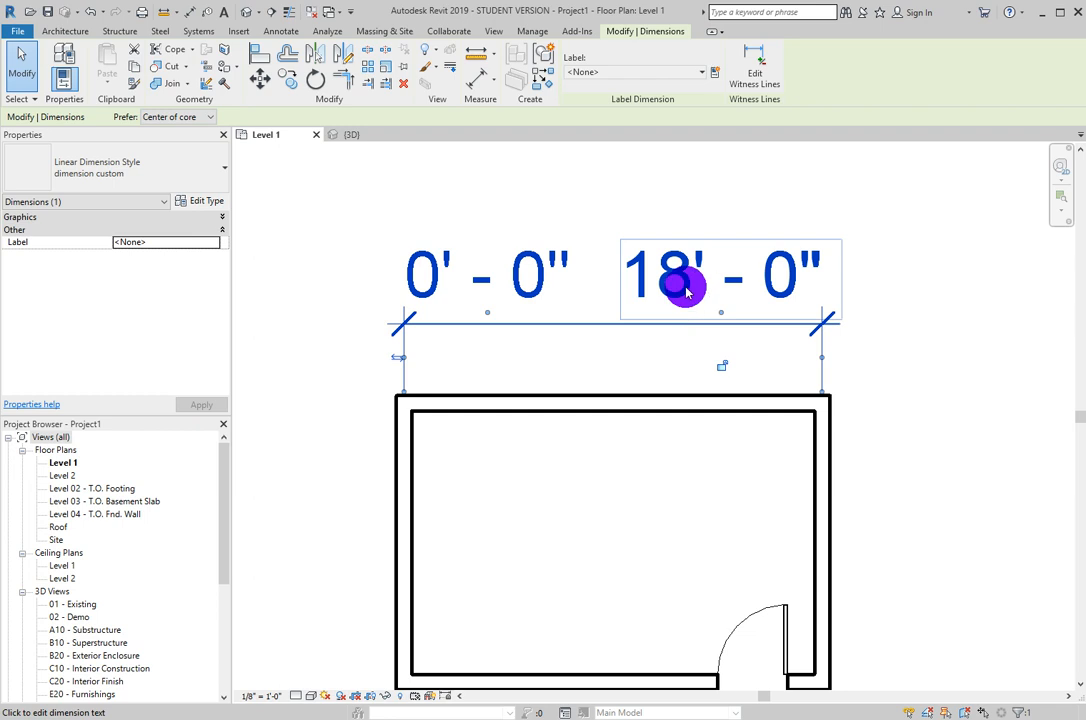
left_click(700, 282)
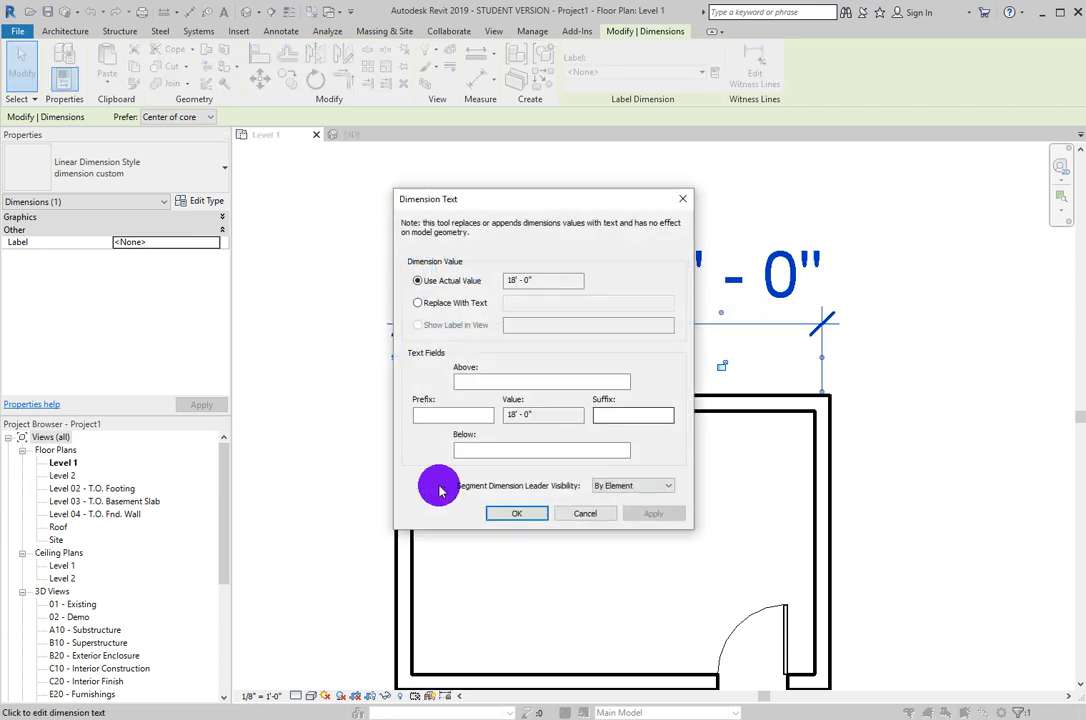
left_click(584, 514)
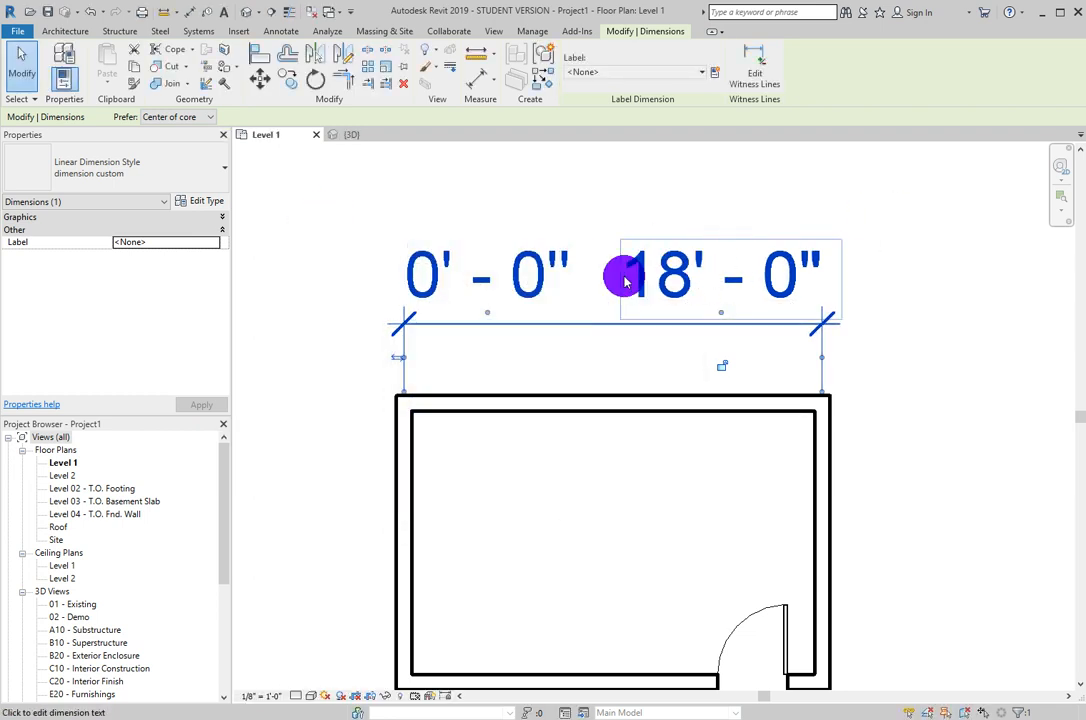
left_click(677, 278)
left_click(585, 513)
- Set the custom dimension type's Dimension String Type to Continuous and apply the change to the dimension
left_click(207, 200)
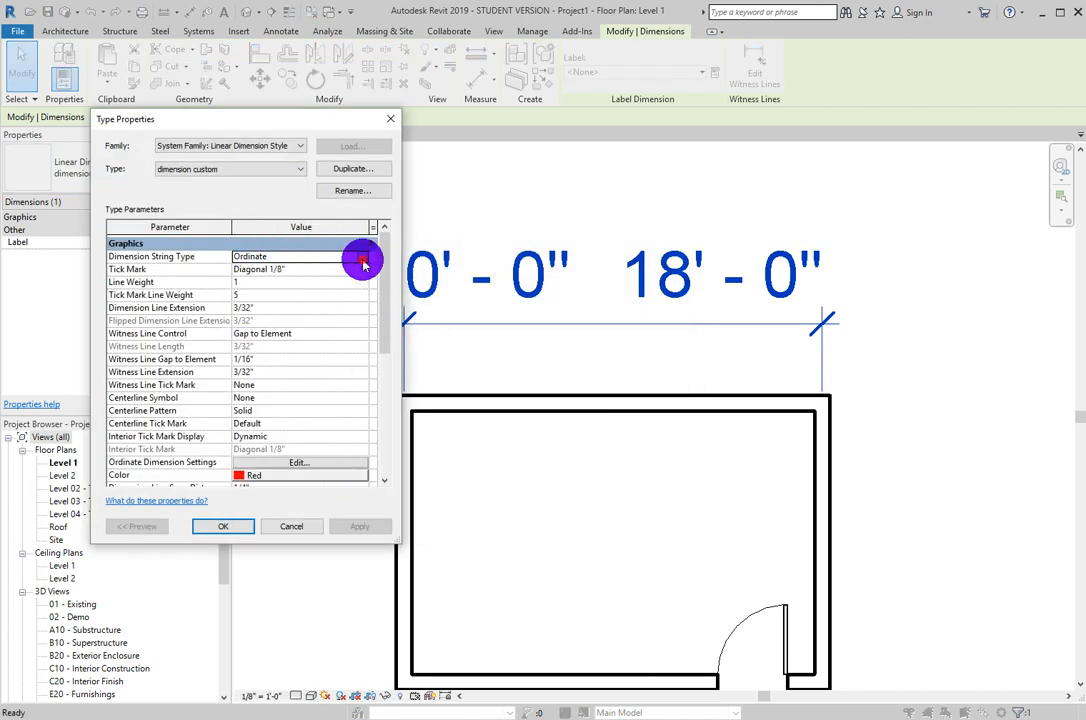
left_click(362, 258)
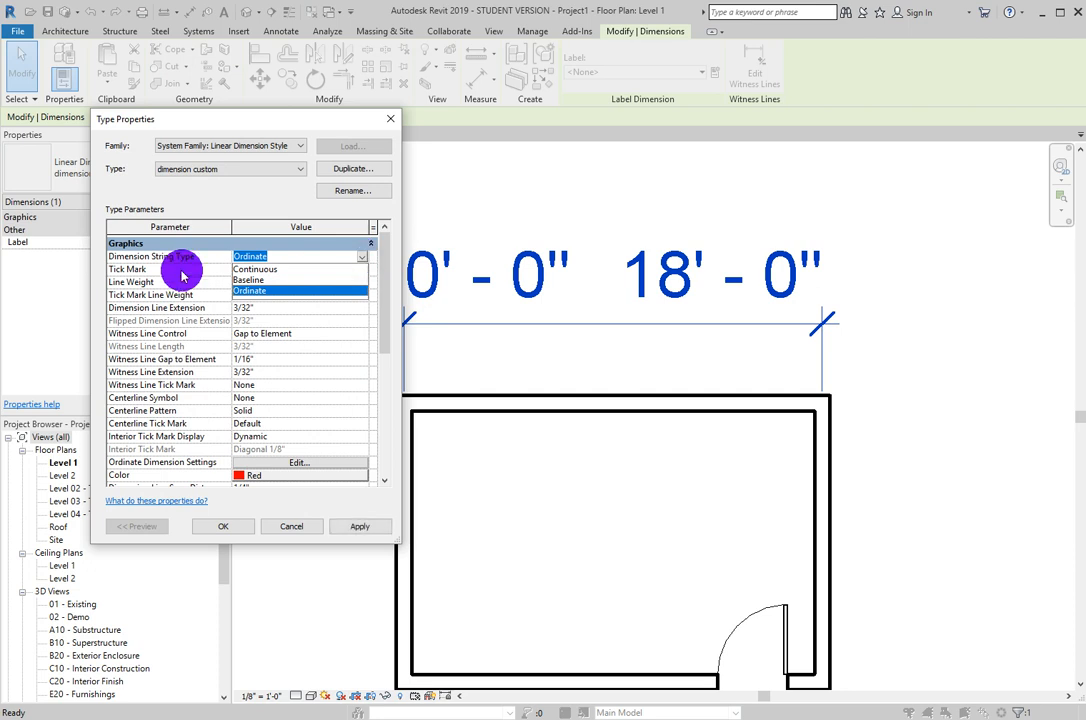
left_click(268, 269)
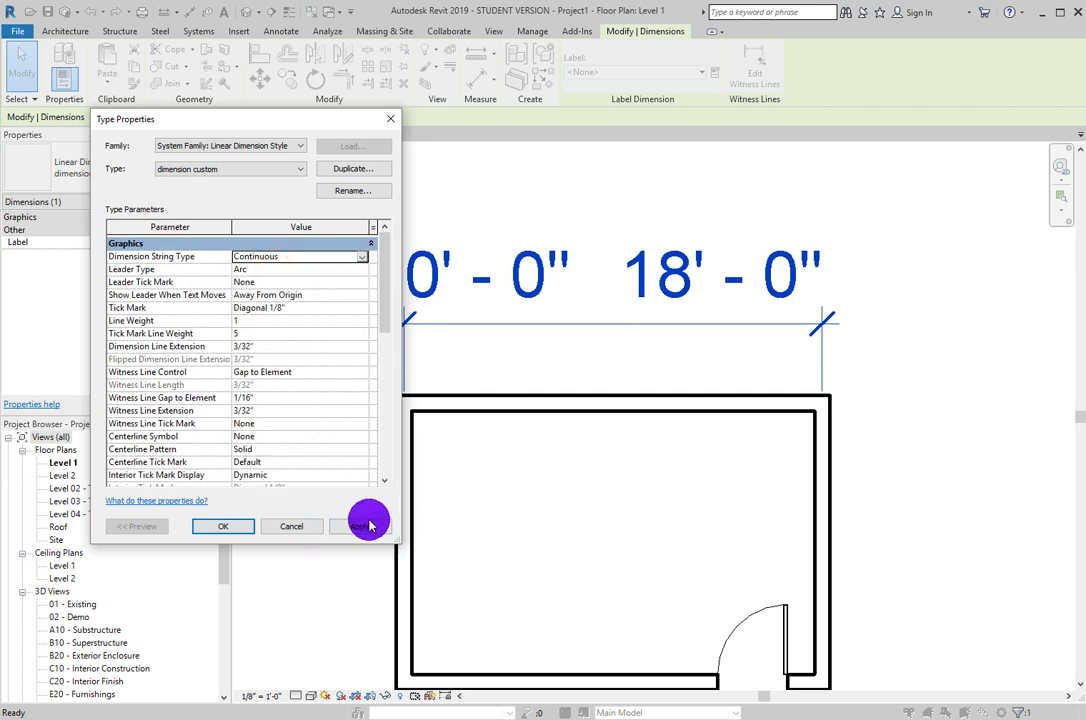
left_click(368, 524)
left_click(220, 525)
double_click(543, 284)
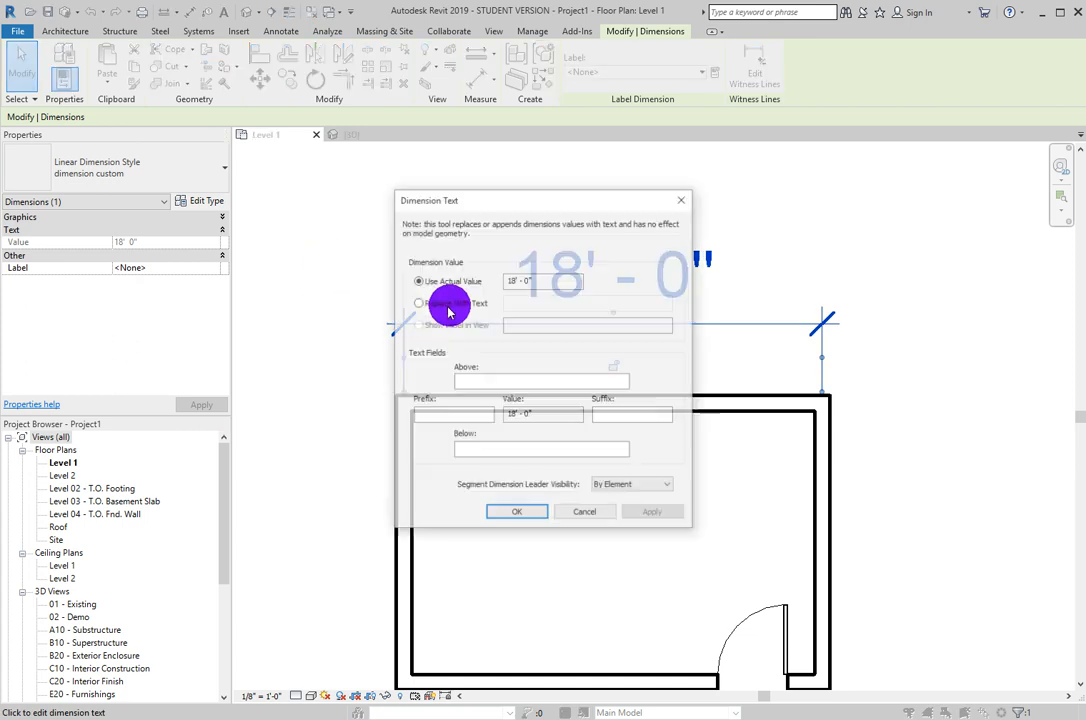
left_click(601, 513)
left_click(554, 286)
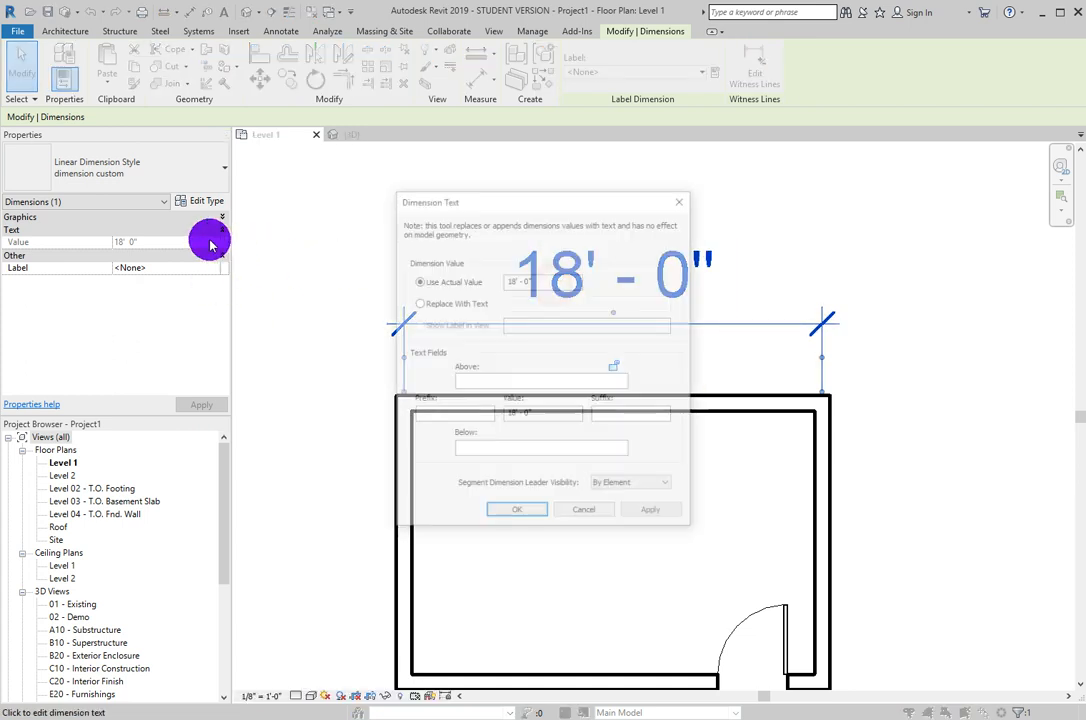
left_click(590, 509)
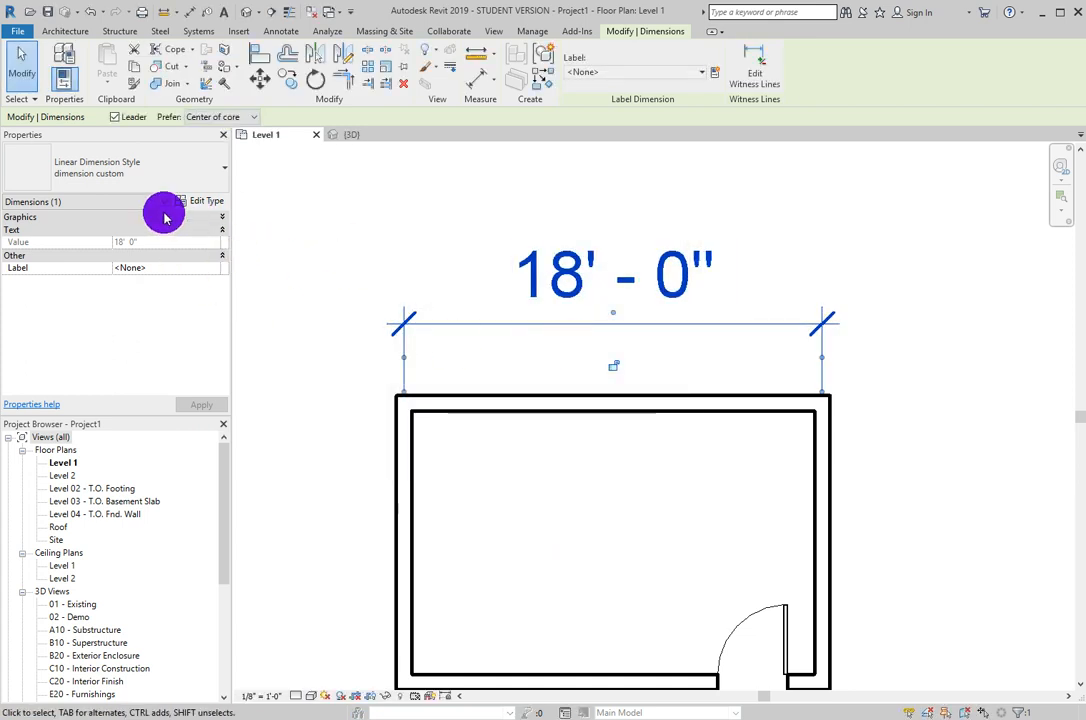
- Change the custom dimension type's color to dark purple, RGB 064-000-128, apply it, and deselect the dimension
left_click(205, 201)
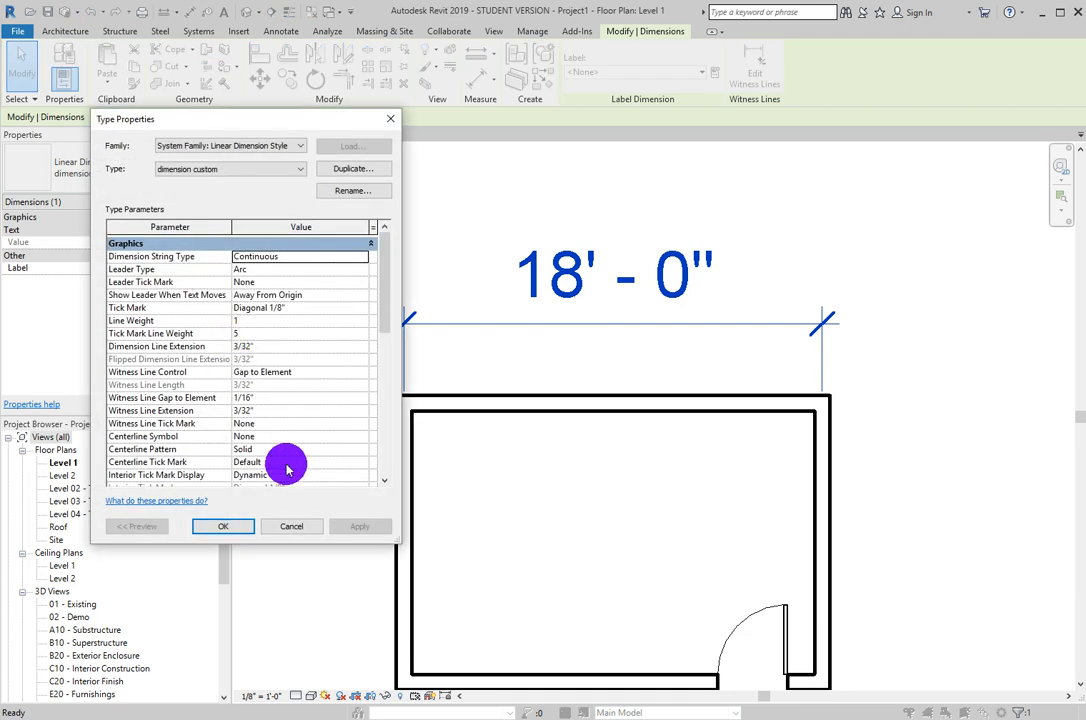
scroll(253, 424, "down", 3)
left_click(256, 409)
left_click(266, 411)
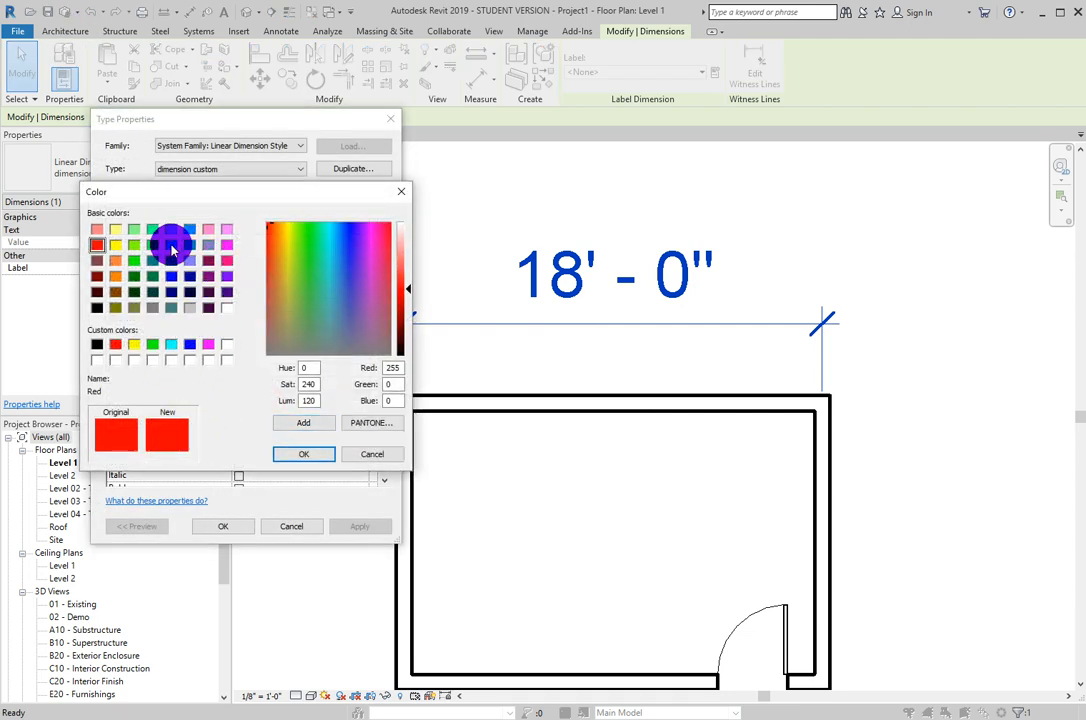
left_click(171, 245)
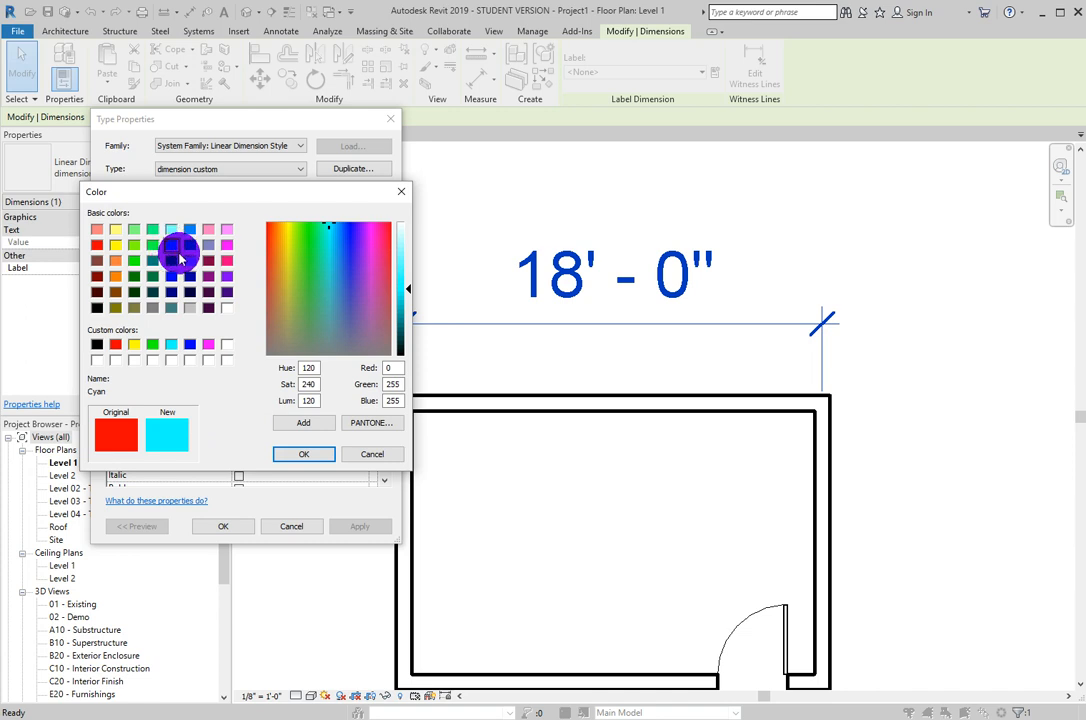
left_click(227, 293)
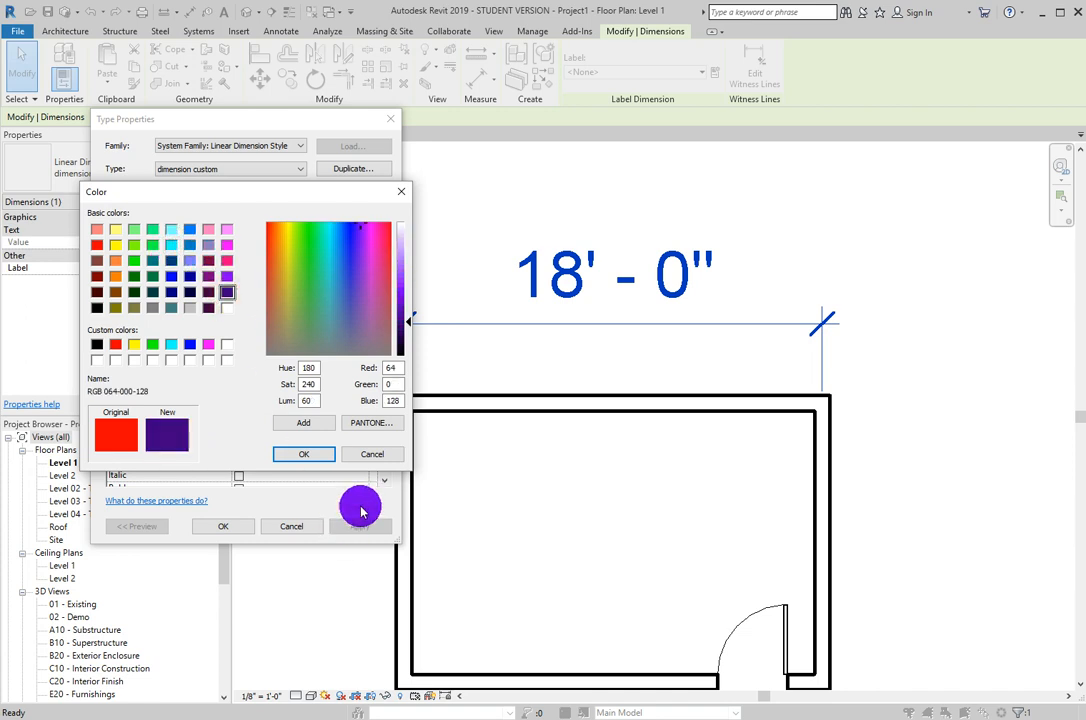
left_click(303, 454)
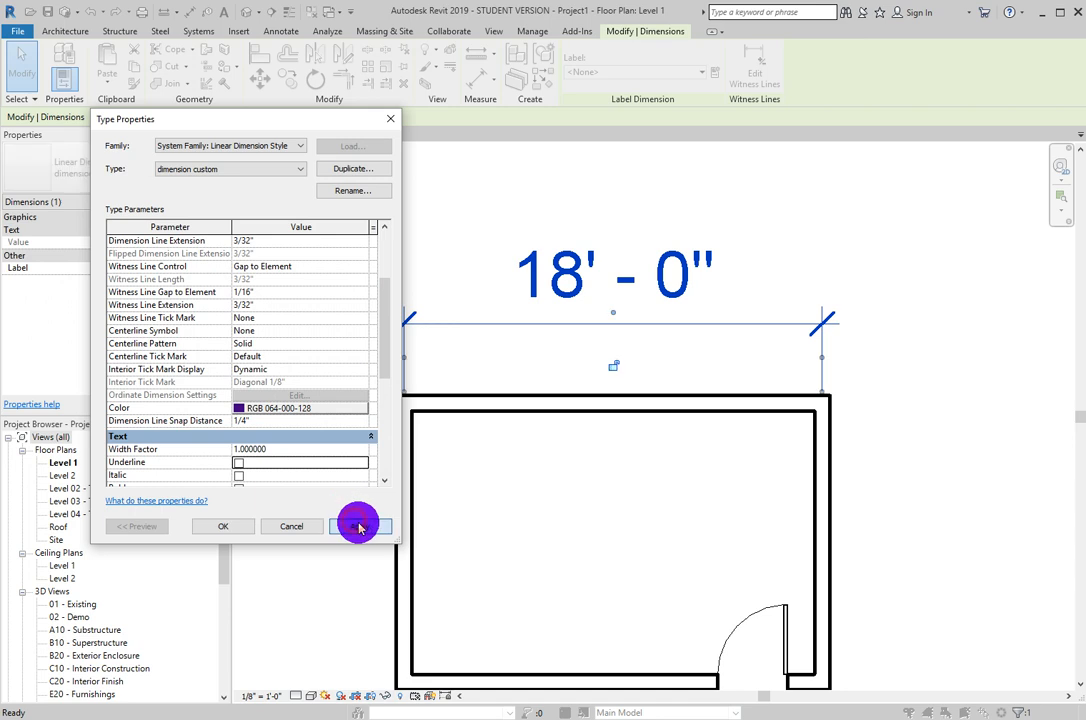
left_click(223, 526)
left_click(865, 209)
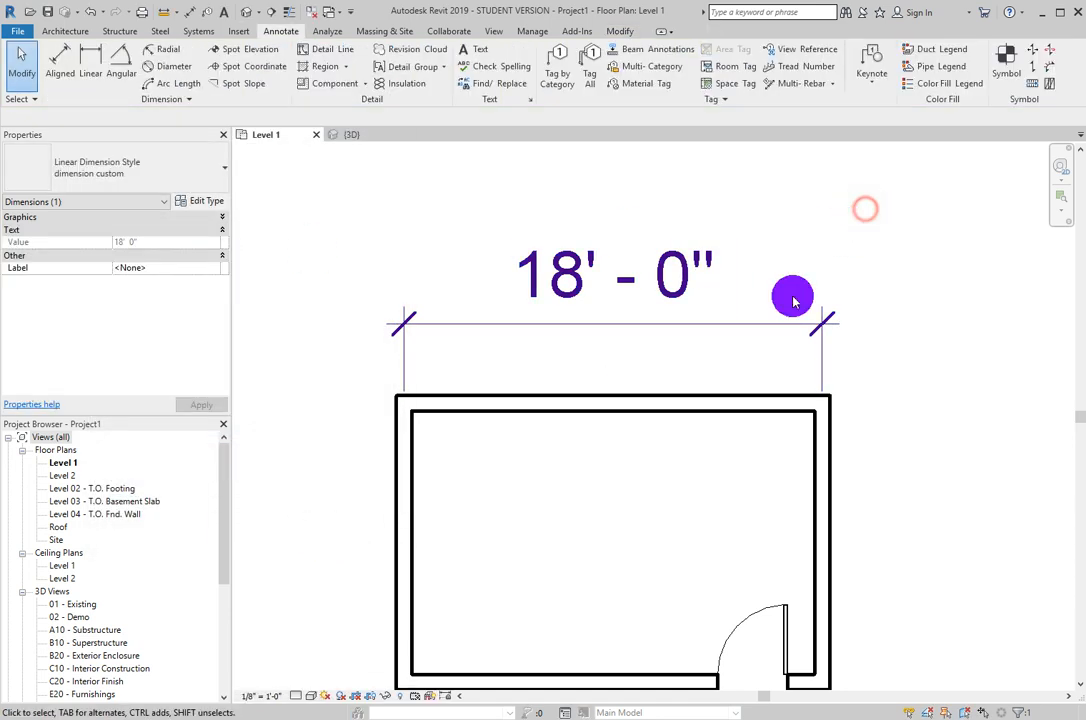